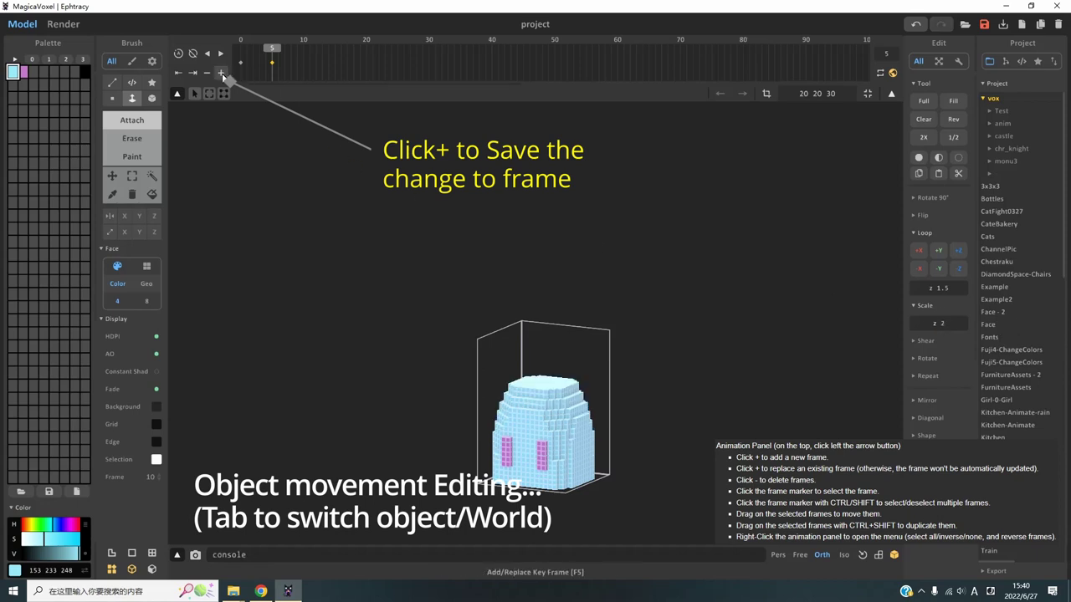
Raise the voxel model along Z at frame 5, replace that key frame with the change, and scrub to check it.
mouse_move(262, 53)
mouse_down()
mouse_move(242, 51)
mouse_move(278, 51)
mouse_move(233, 51)
mouse_move(288, 55)
mouse_move(229, 56)
mouse_move(271, 57)
mouse_up()
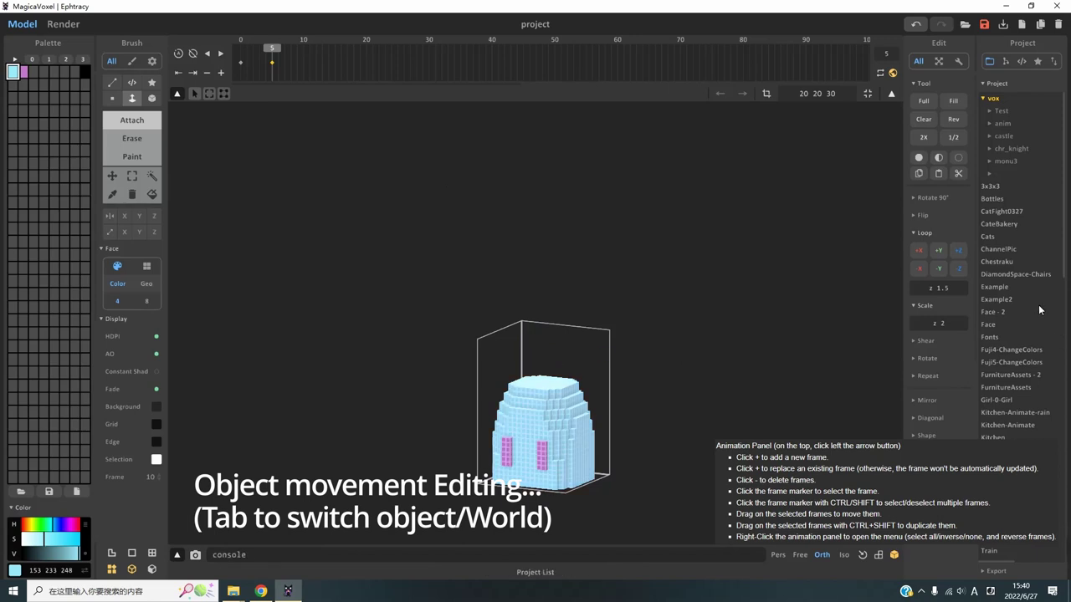
click(959, 251)
click(959, 250)
click(959, 250)
click(959, 250)
click(221, 72)
drag(239, 51, 288, 52)
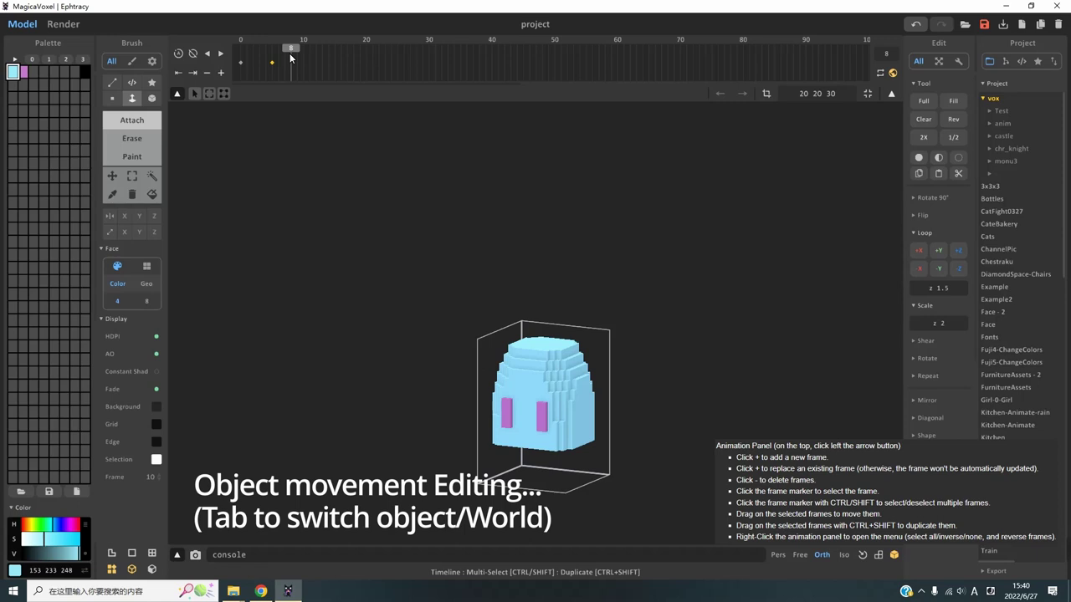
Erase voxels around the top edge and sides of the frame 5 model, using the Line brush with X and Y mirroring.
click(137, 138)
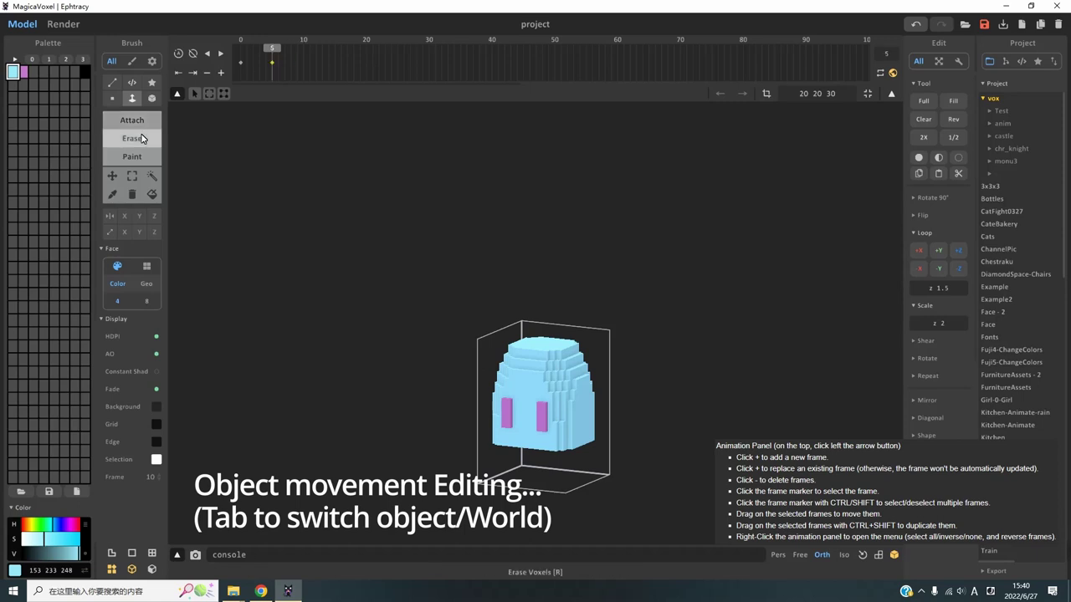
right_drag(587, 431, 684, 411)
right_drag(603, 406, 425, 351)
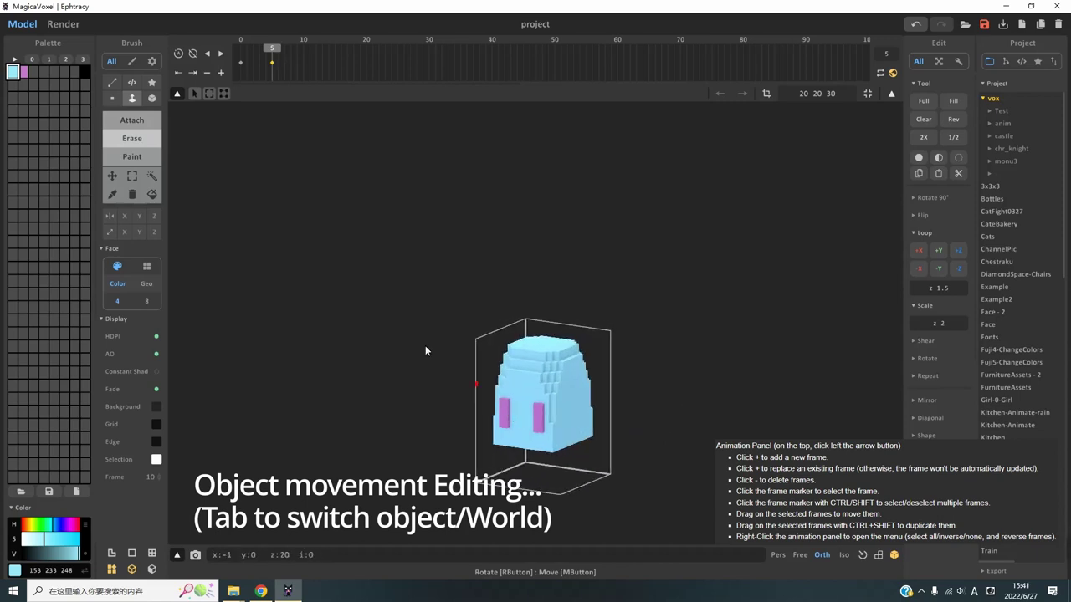
click(112, 82)
scroll(597, 309, up, 2)
scroll(598, 308, up, 2)
click(124, 216)
click(139, 216)
mouse_move(542, 378)
mouse_down()
mouse_move(523, 378)
mouse_move(576, 373)
mouse_up()
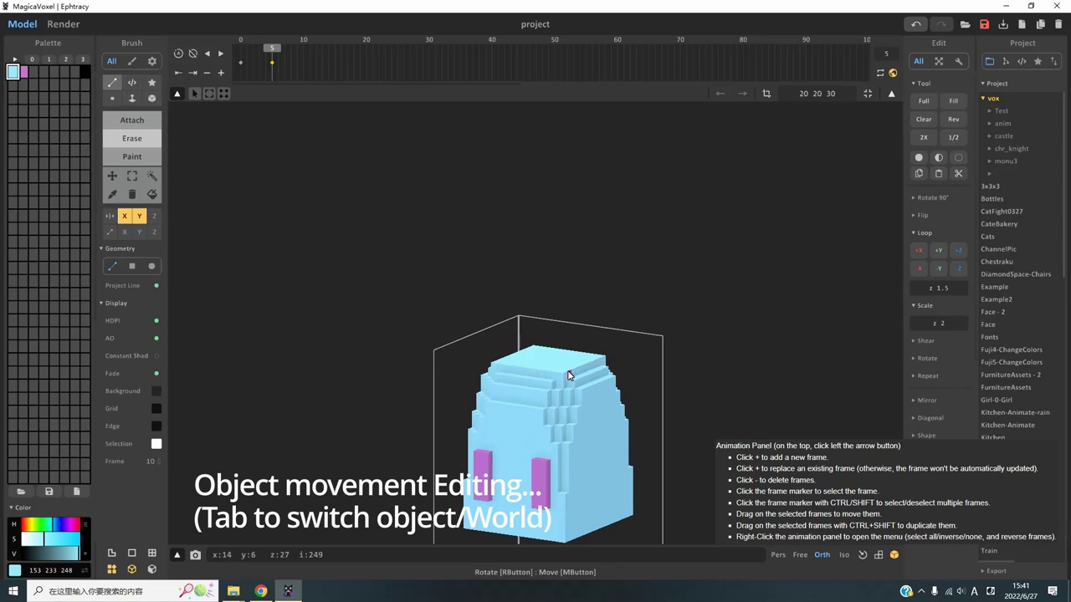
right_drag(602, 379, 585, 360)
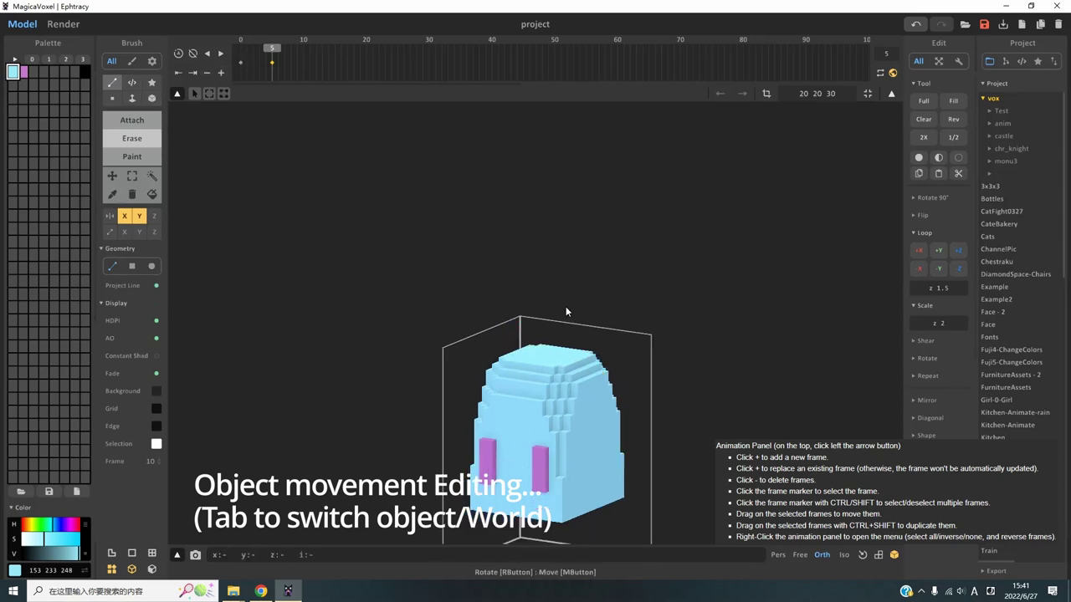
scroll(626, 372, down, 2)
Return to frame 0, switch to world editing, and raise the model so its base sits on the ground.
mouse_move(243, 59)
mouse_down()
mouse_move(294, 56)
mouse_move(240, 63)
mouse_up()
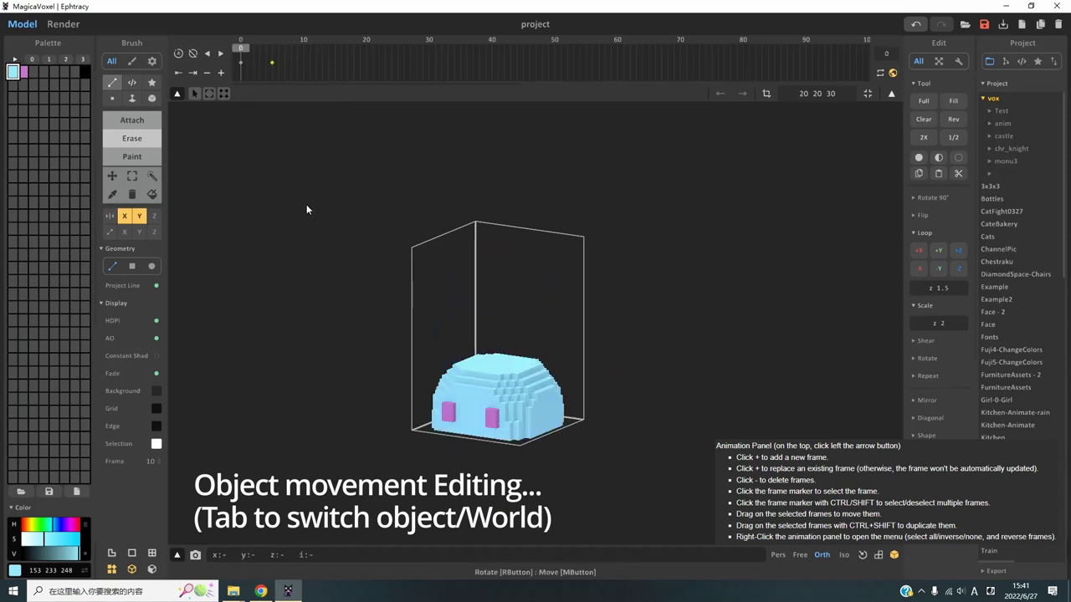
click(131, 98)
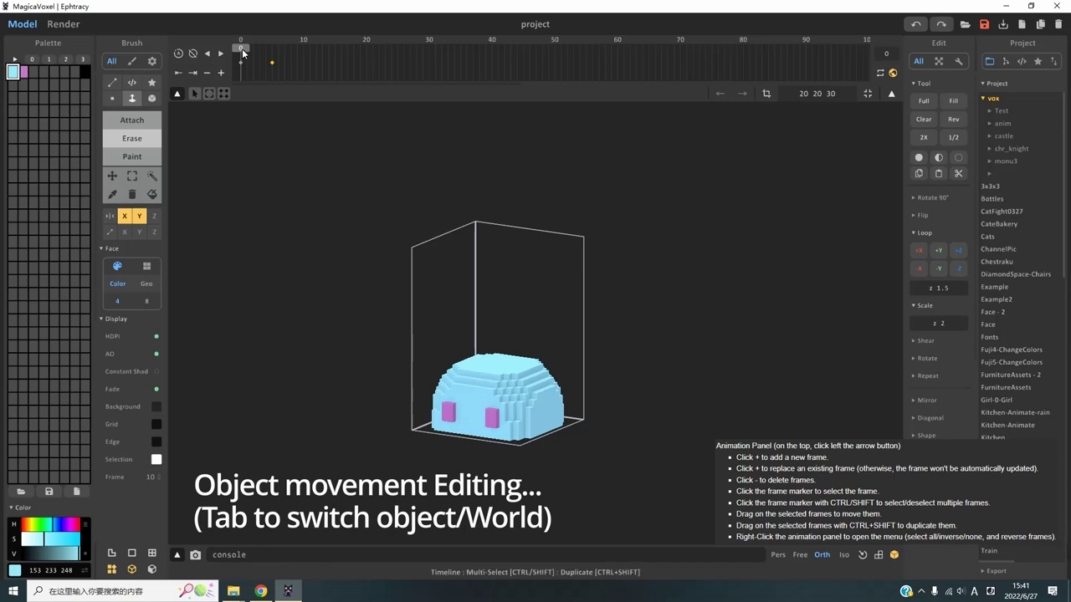
mouse_move(249, 46)
mouse_down()
mouse_move(270, 49)
mouse_move(244, 49)
mouse_up()
click(891, 94)
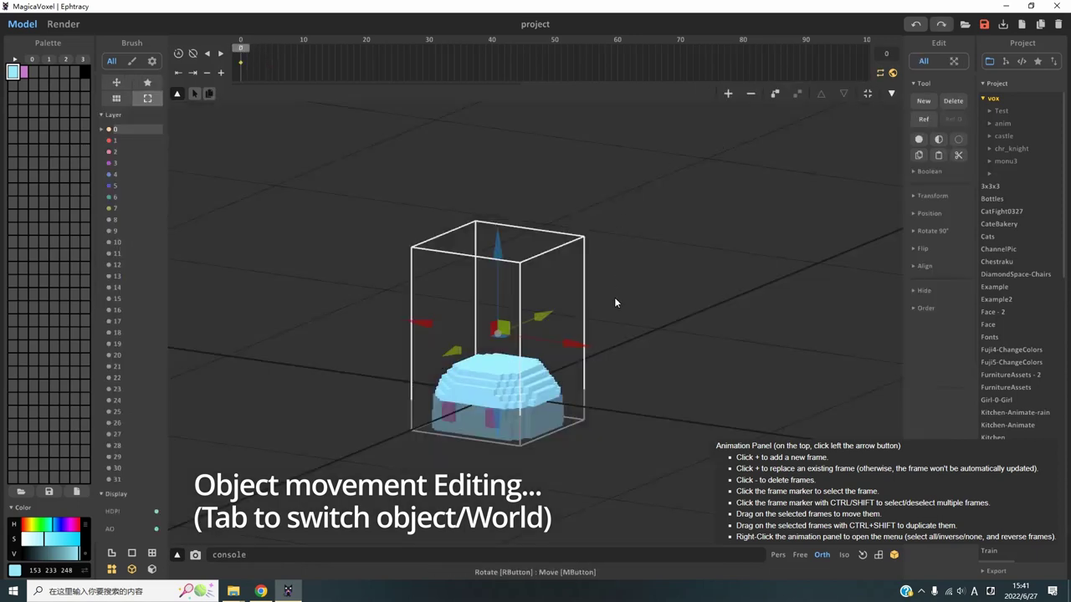
key(ctrl+y)
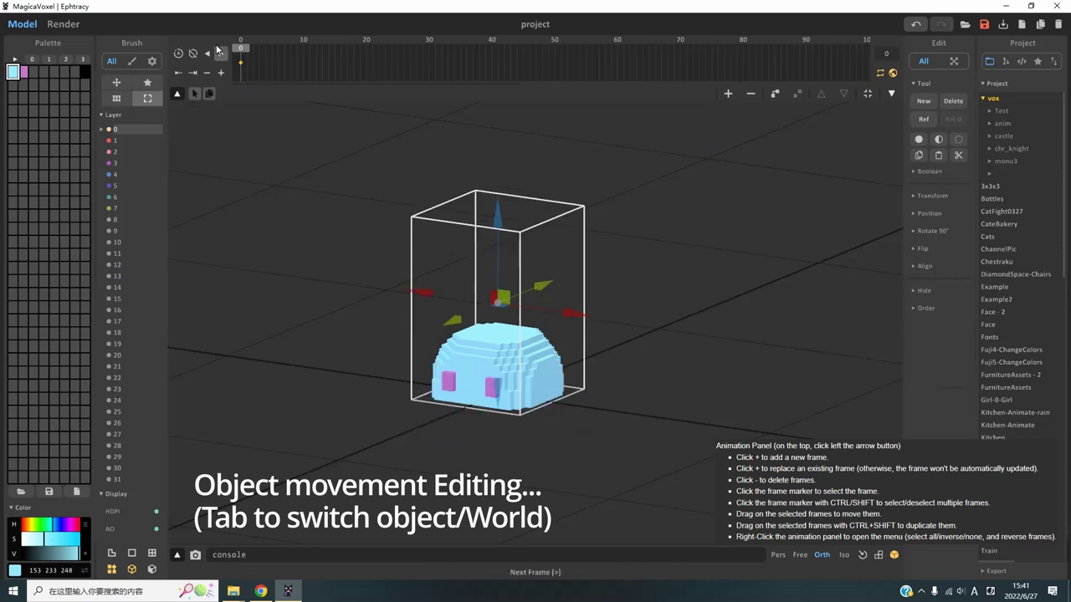
Turn on animation looping for the world and the model, and scrub both timelines to preview the loop.
mouse_move(257, 47)
mouse_down()
mouse_move(352, 54)
mouse_move(256, 48)
mouse_up()
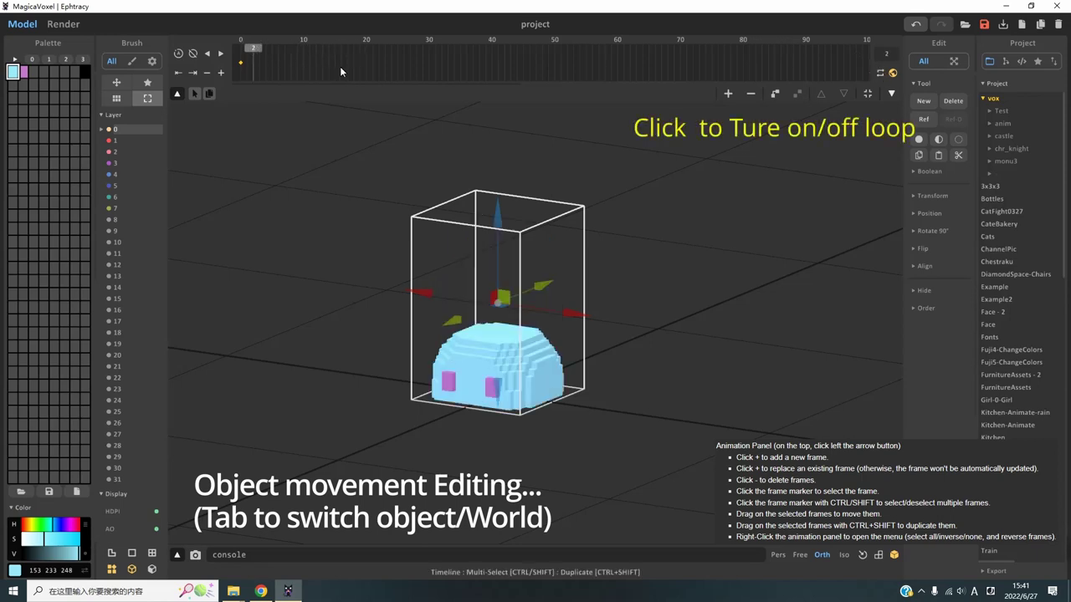
mouse_move(245, 46)
mouse_down()
mouse_move(387, 52)
mouse_move(242, 49)
mouse_up()
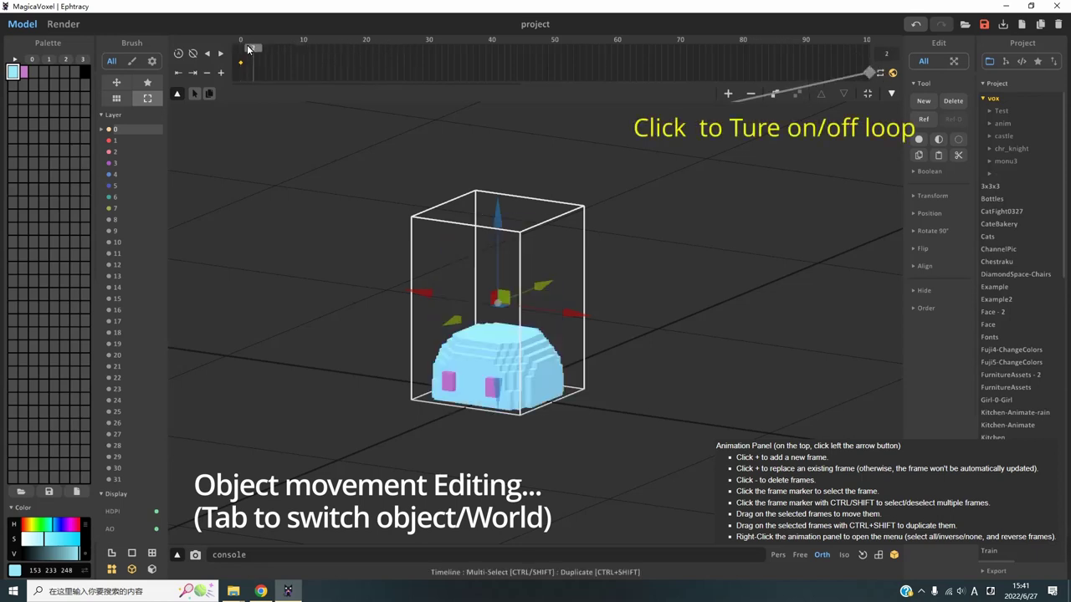
mouse_move(248, 50)
mouse_down()
mouse_move(447, 52)
mouse_move(228, 54)
mouse_up()
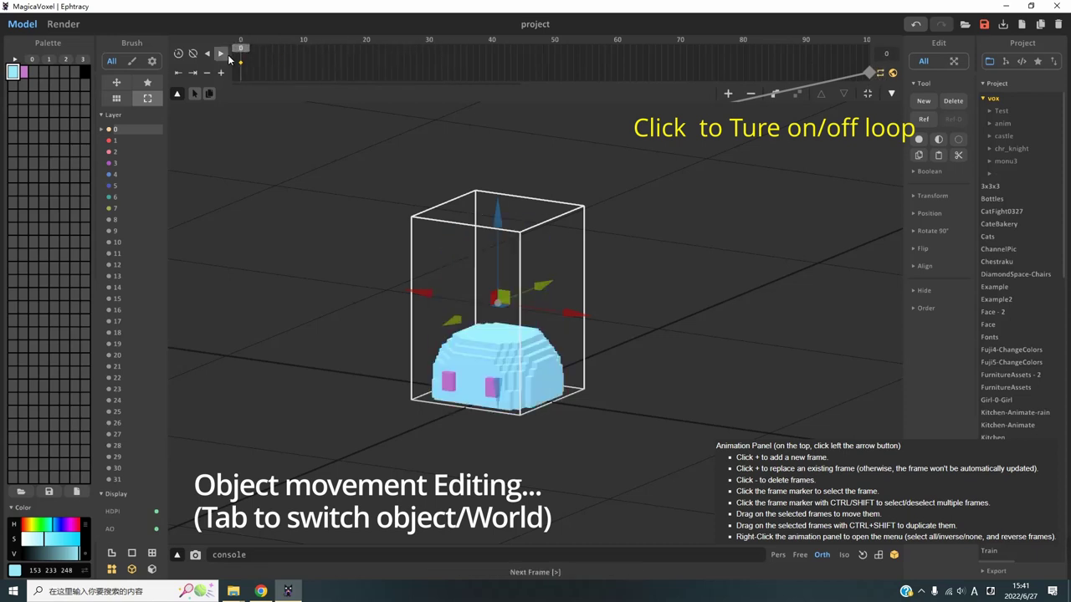
key(Tab)
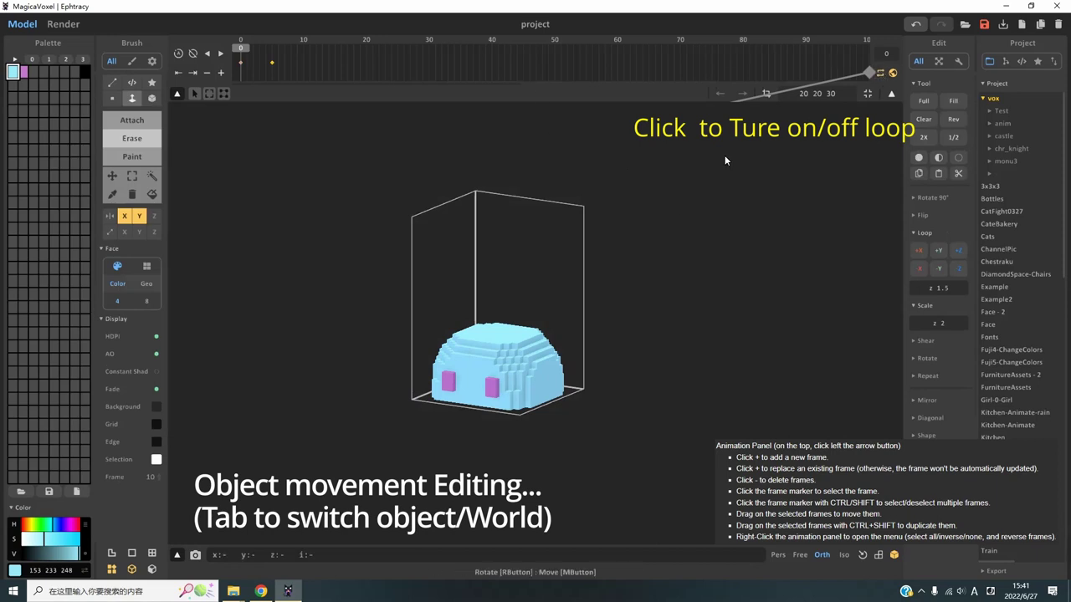
mouse_move(247, 48)
mouse_down()
mouse_move(423, 58)
mouse_move(392, 59)
mouse_up()
mouse_move(267, 56)
mouse_down()
mouse_move(360, 65)
mouse_move(242, 58)
mouse_move(389, 74)
mouse_up()
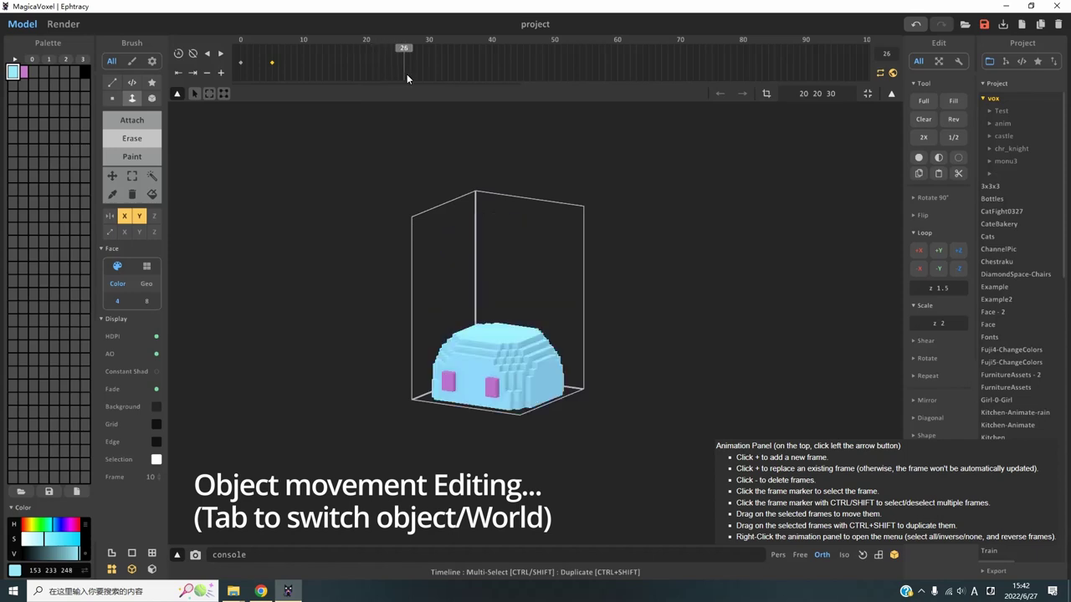
click(891, 93)
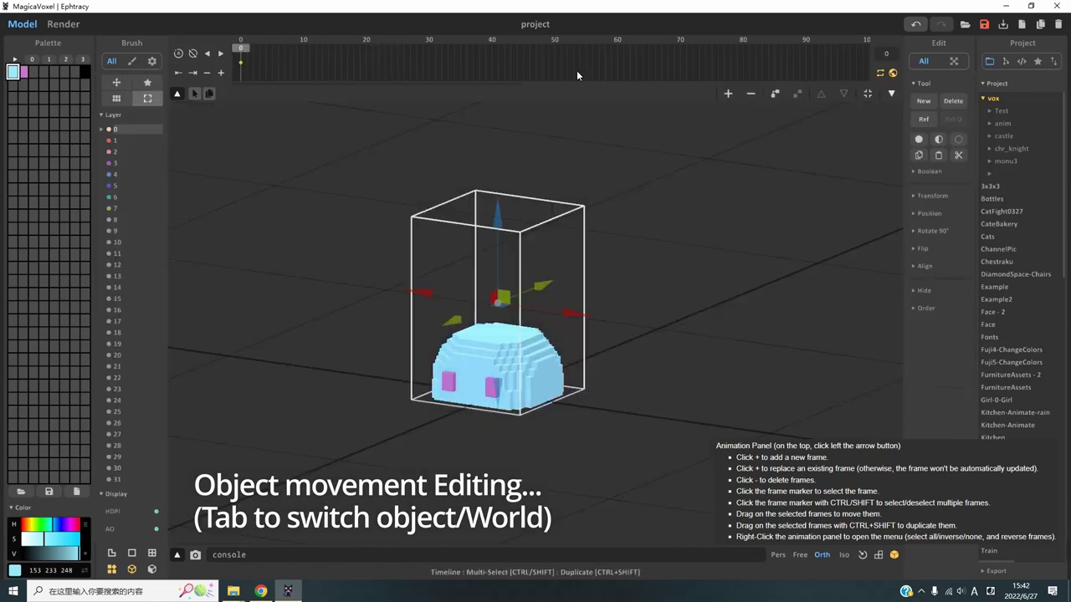
drag(289, 48, 320, 50)
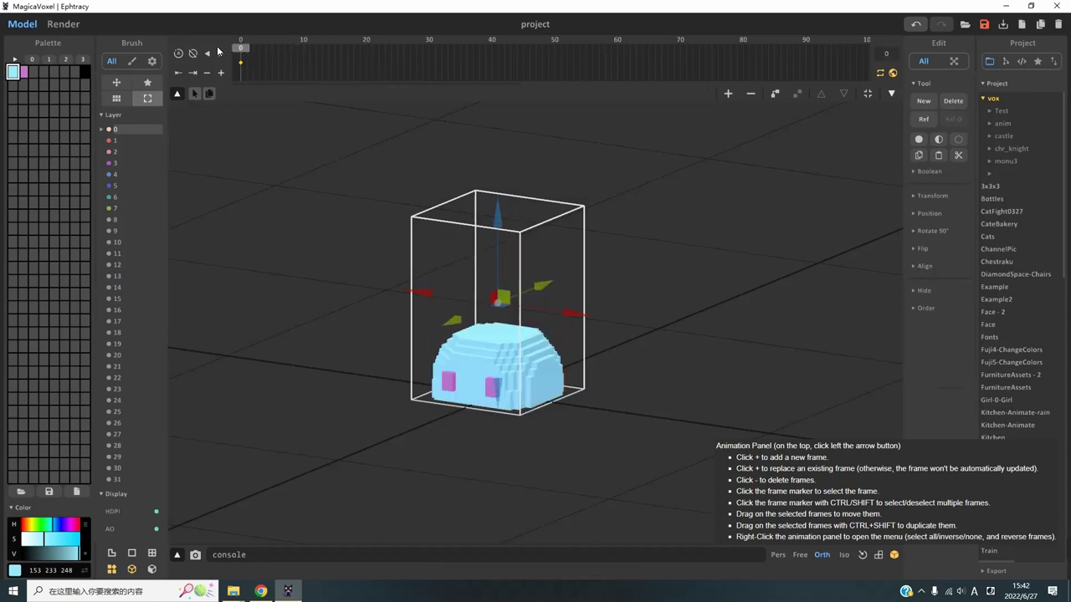
In the model's timeline, duplicate the frame 5 key frame to frame 8 and scrub through the loop.
key(Tab)
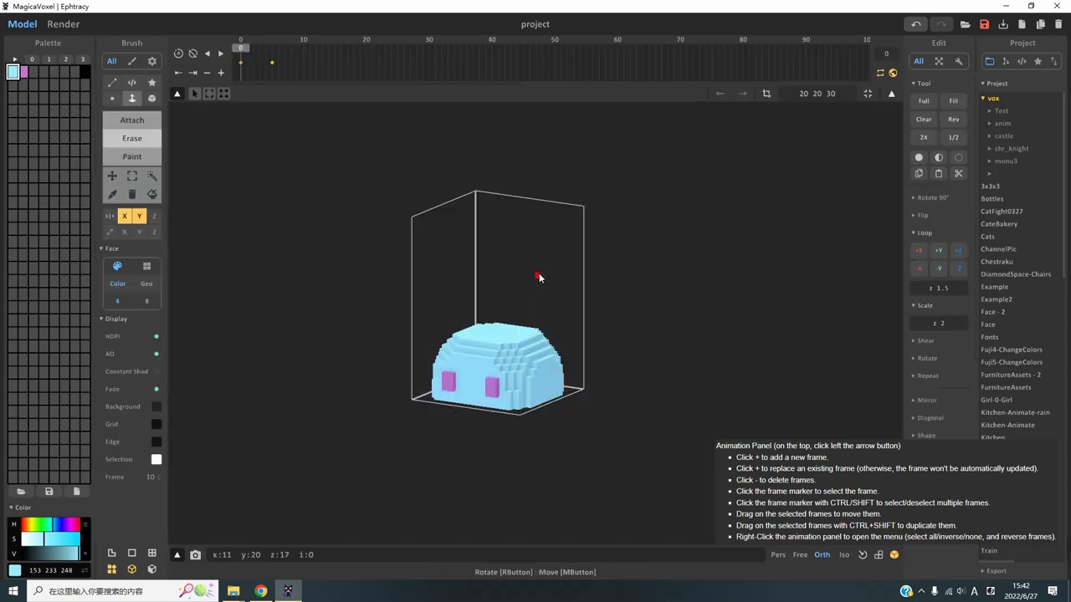
click(271, 48)
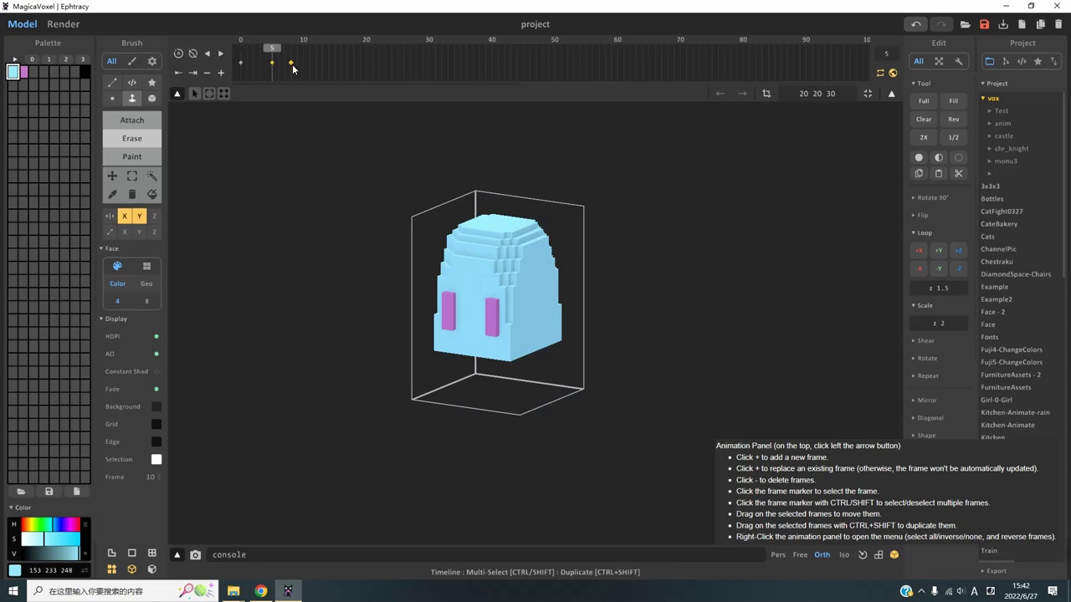
mouse_move(300, 48)
mouse_down()
mouse_move(239, 47)
mouse_move(462, 69)
mouse_up()
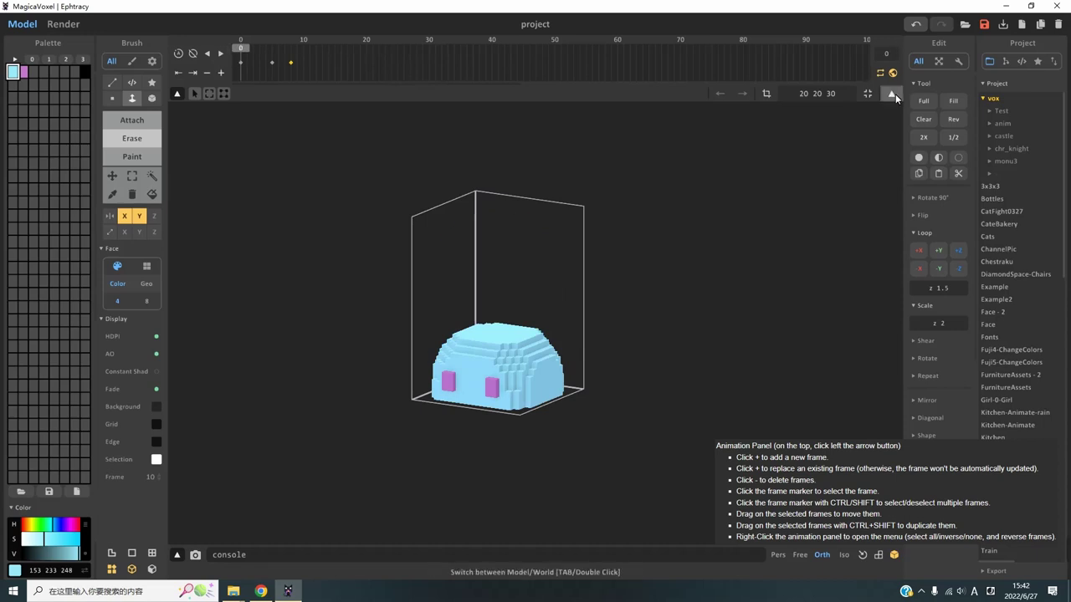
Switch to world editing, find the model's landing moment, and add a world key frame at frame 13.
click(893, 93)
mouse_move(246, 47)
mouse_down()
mouse_move(388, 55)
mouse_move(241, 43)
mouse_move(297, 49)
mouse_up()
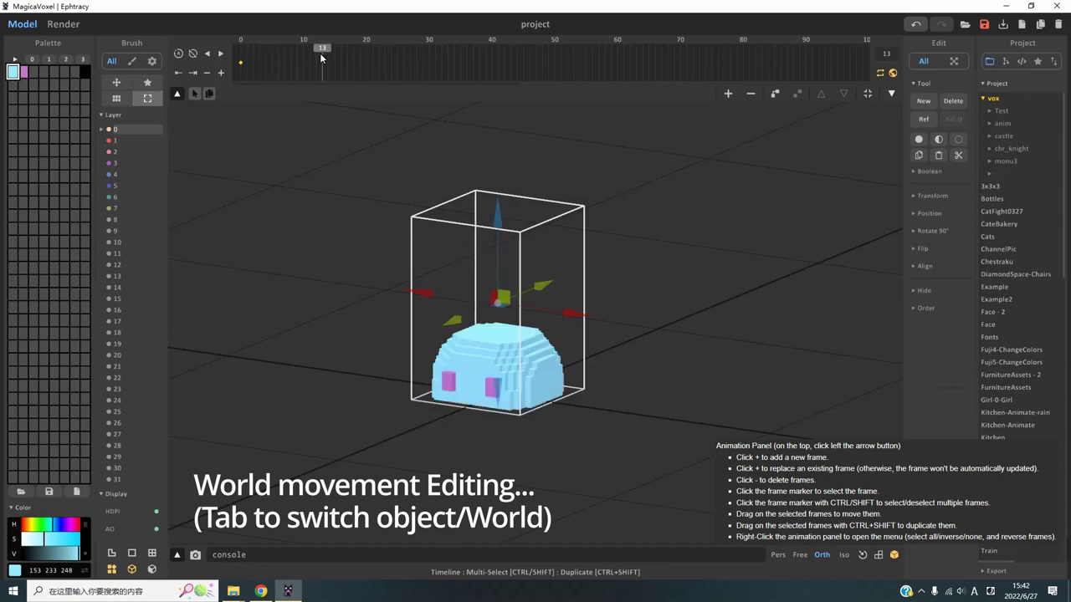
drag(320, 52, 333, 54)
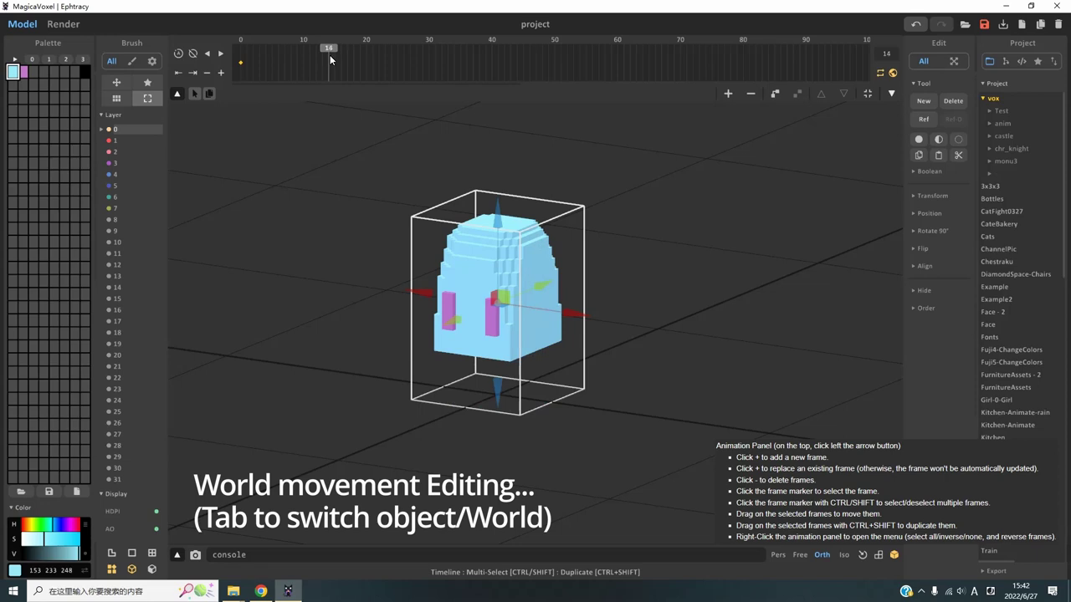
drag(329, 54, 320, 55)
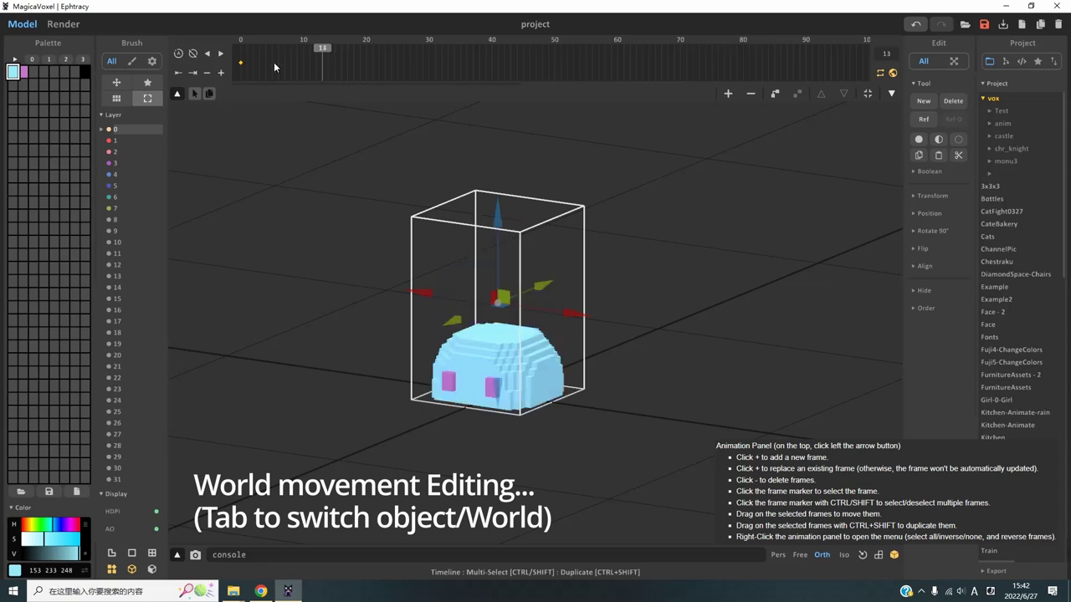
click(221, 73)
drag(321, 52, 320, 49)
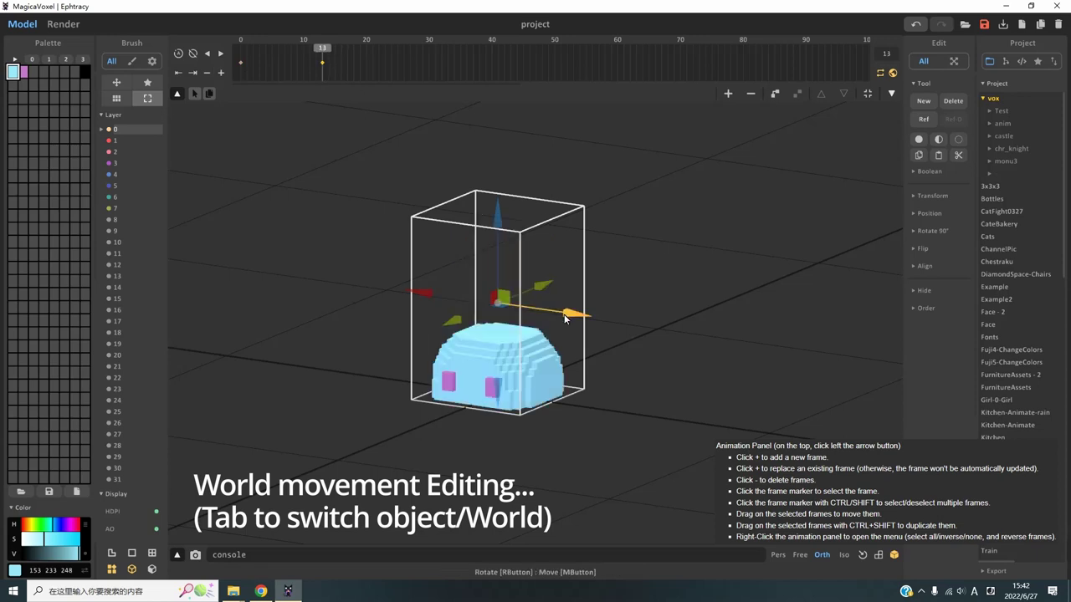
Move the model leftward along the X axis at frame 13, replace that key frame, and scrub to preview the motion.
drag(569, 317, 457, 299)
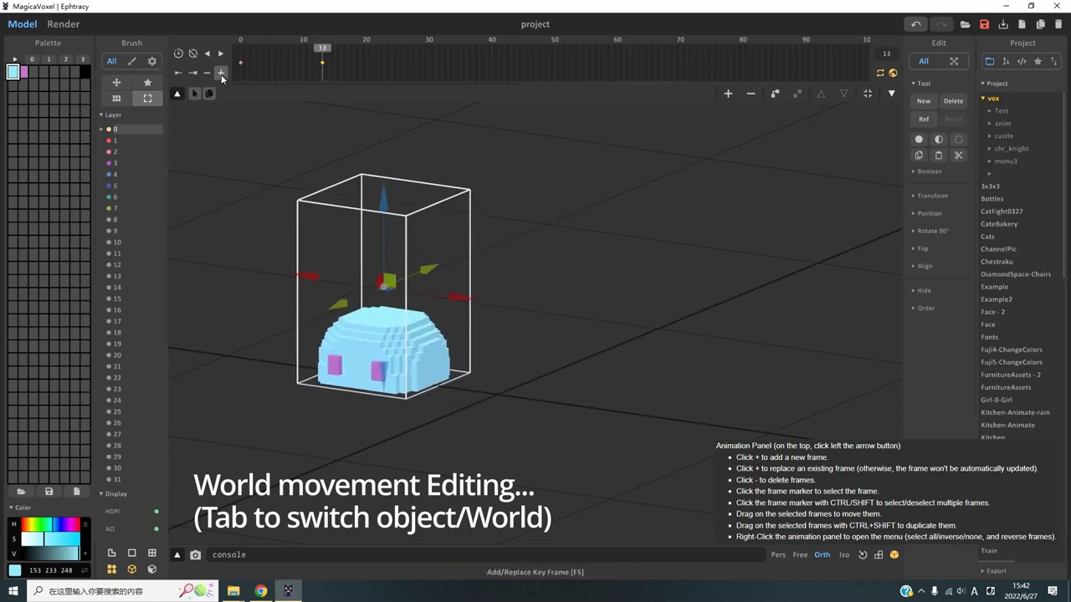
mouse_move(251, 51)
mouse_down()
mouse_move(307, 55)
mouse_move(226, 50)
mouse_move(326, 60)
mouse_move(220, 55)
mouse_move(321, 73)
mouse_move(273, 62)
mouse_move(279, 69)
mouse_up()
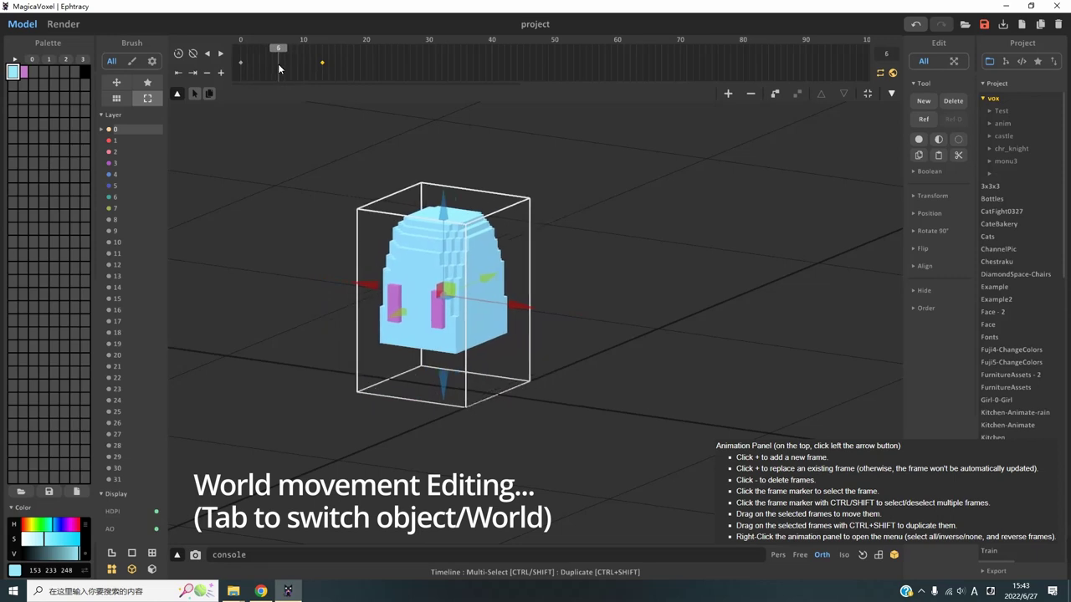
drag(278, 64, 322, 65)
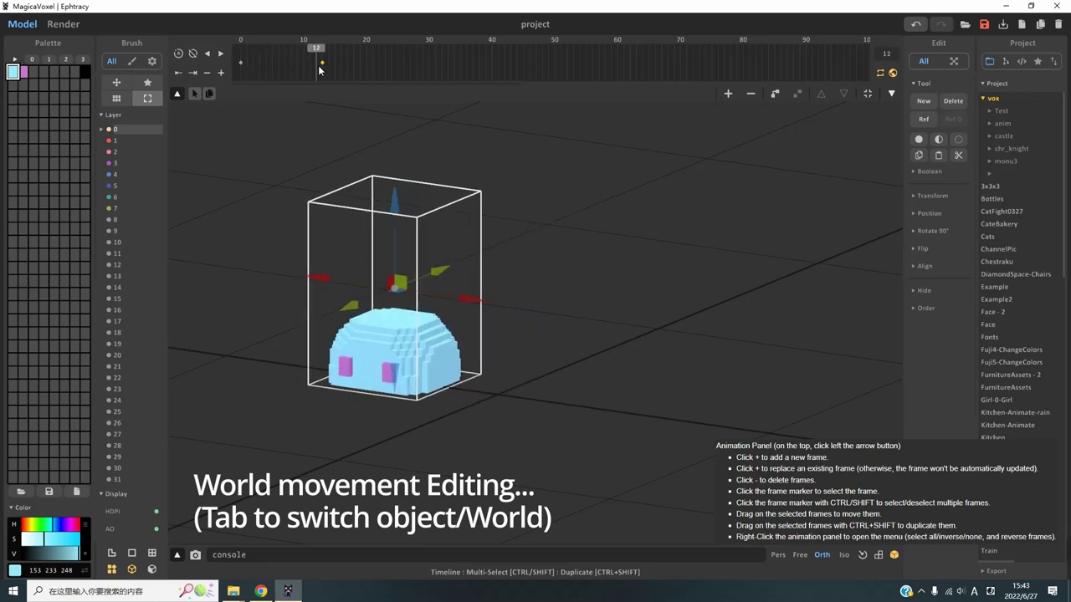
drag(463, 299, 500, 304)
mouse_move(239, 51)
mouse_down()
mouse_move(313, 57)
mouse_move(237, 50)
mouse_move(281, 57)
mouse_move(237, 54)
mouse_move(273, 64)
mouse_up()
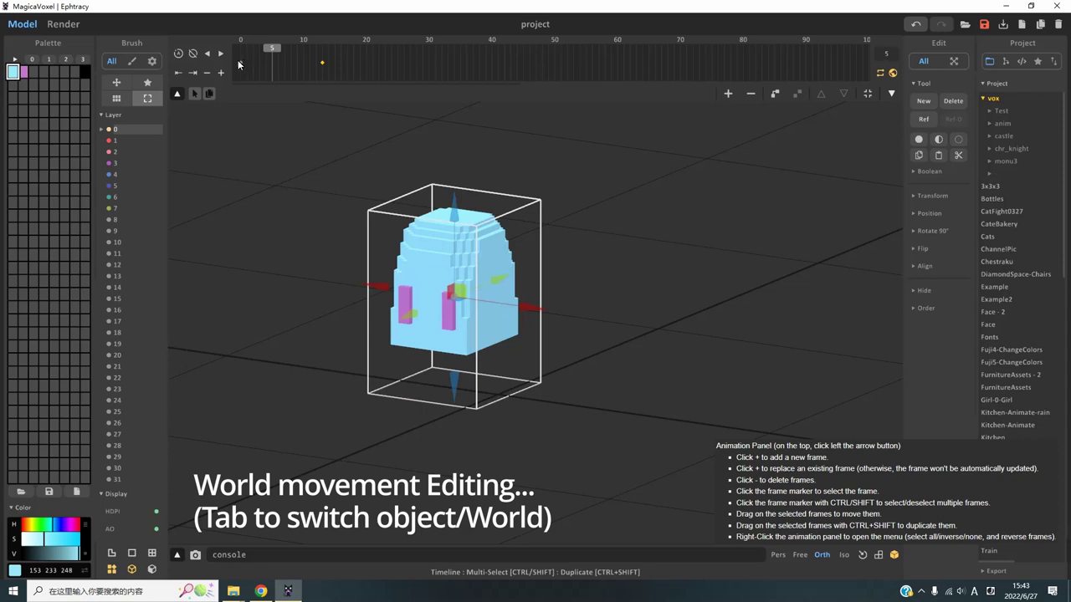
Duplicate the world's frame 0 key frame to frame 4 and scrub to check the starting hold.
click(240, 65)
ctrl+shift+drag(241, 62, 266, 63)
click(254, 48)
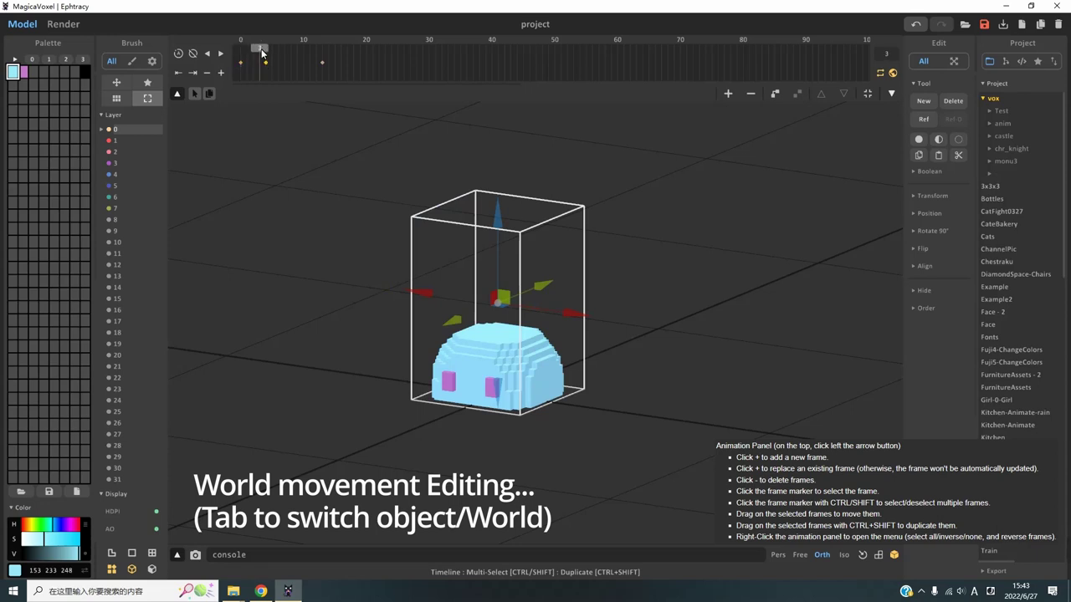
click(272, 50)
Add a world key frame at frame 9, adjust the model along the X axis, and scrub to frame 13.
drag(272, 52, 296, 60)
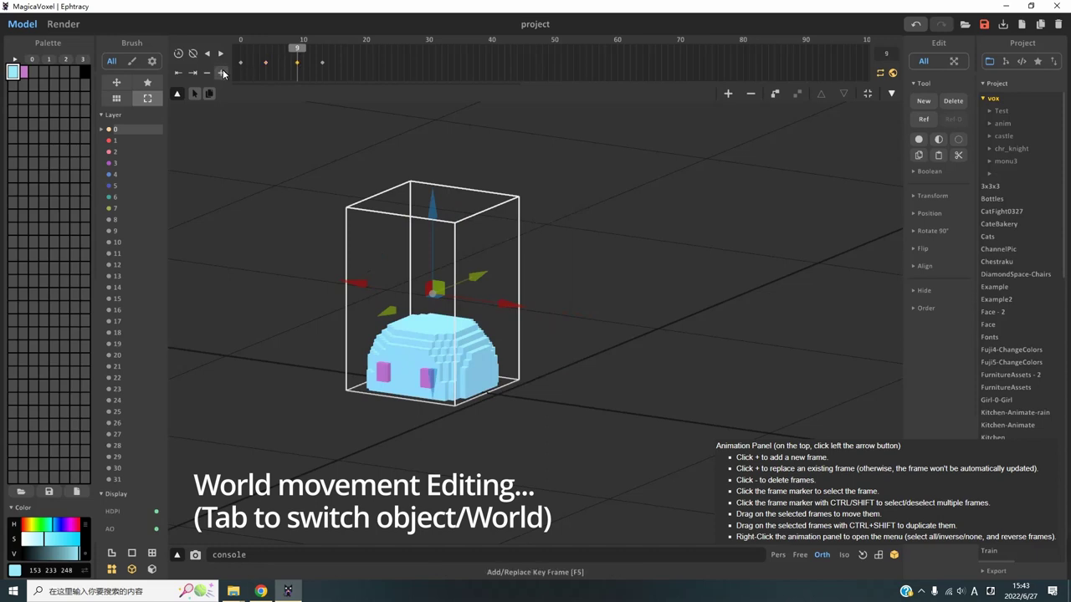
drag(516, 314, 552, 317)
mouse_move(295, 48)
mouse_down()
mouse_move(329, 56)
mouse_move(318, 62)
mouse_up()
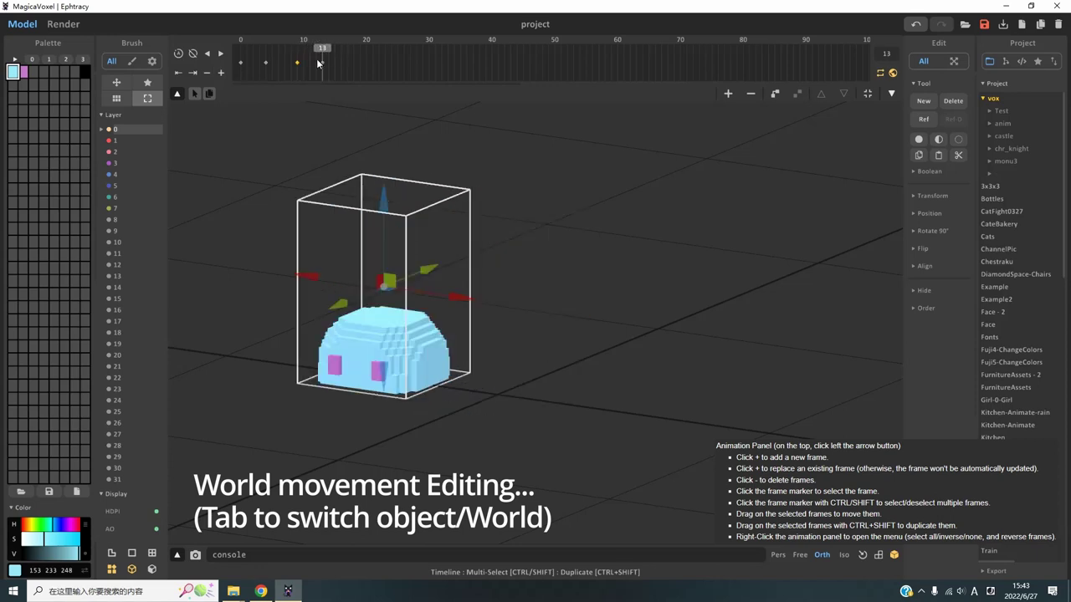
Duplicate the frame 9 world key frame to frame 13, replacing the one there, and scrub the loop.
mouse_move(245, 50)
mouse_down()
mouse_move(304, 58)
mouse_move(255, 53)
mouse_move(291, 61)
mouse_up()
mouse_move(298, 57)
mouse_down()
mouse_move(240, 54)
mouse_move(332, 72)
mouse_move(322, 73)
mouse_up()
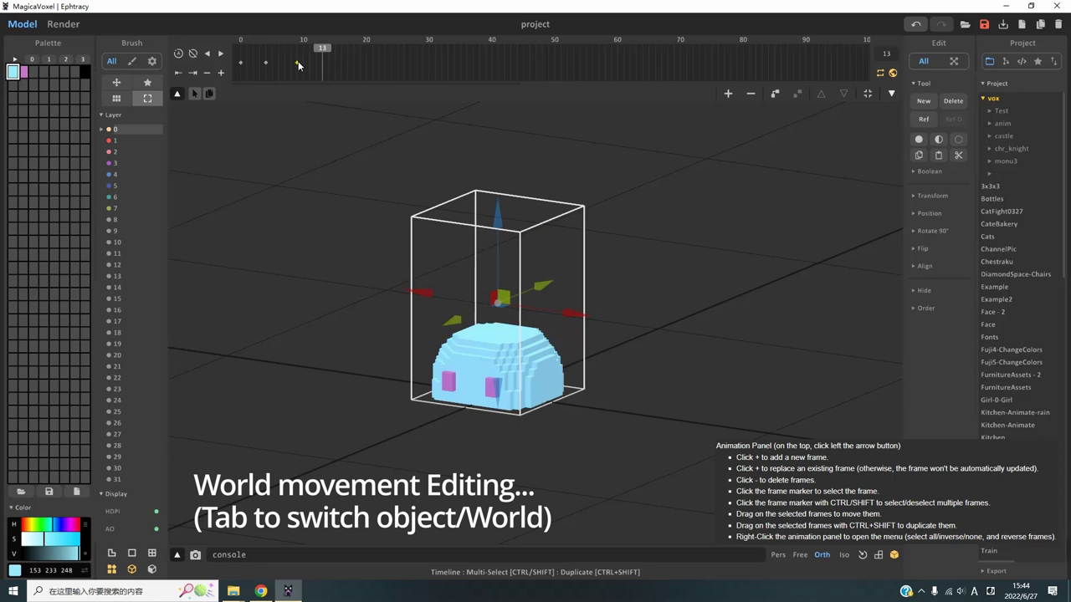
mouse_move(245, 50)
mouse_down()
mouse_move(364, 63)
mouse_move(245, 62)
mouse_move(327, 65)
mouse_up()
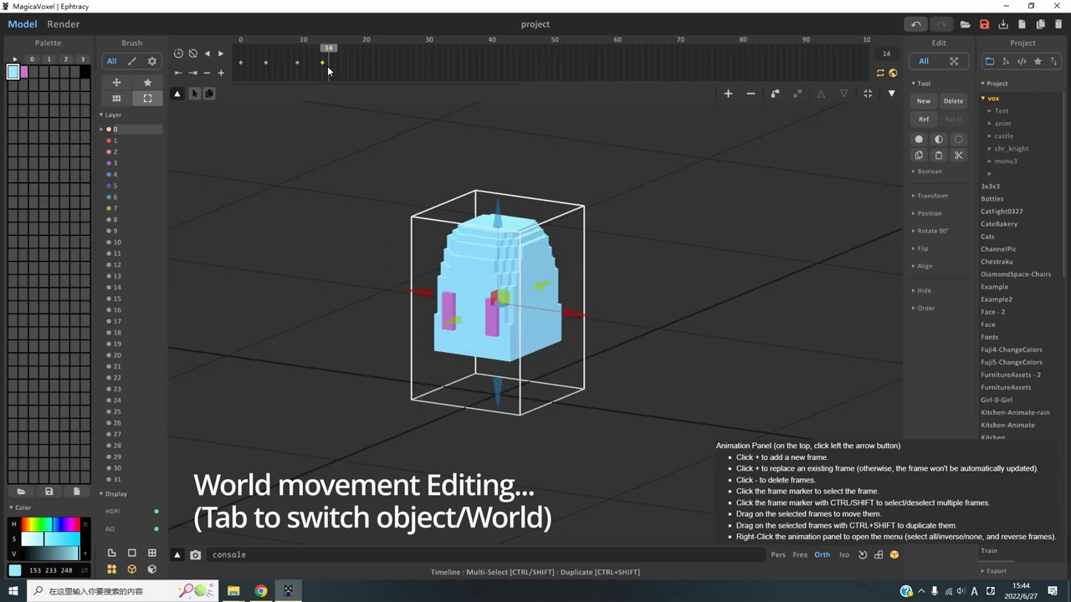
Add a world key frame at frame 18 with the model at its starting position, and open the render view at frame 0.
mouse_move(342, 72)
mouse_down()
mouse_move(367, 72)
mouse_move(354, 71)
mouse_up()
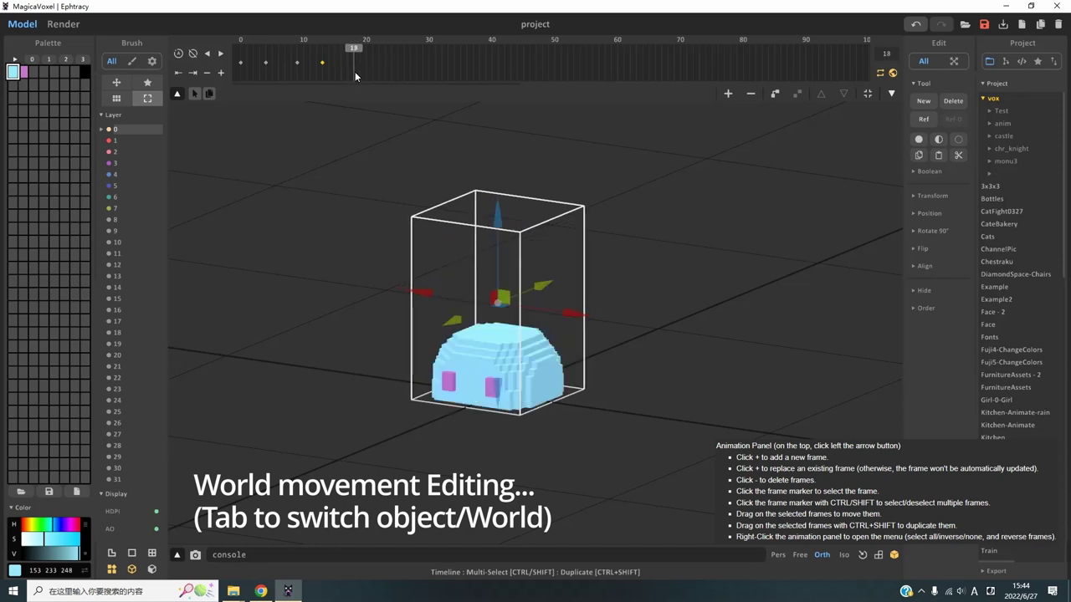
click(222, 73)
mouse_move(241, 48)
mouse_down()
mouse_move(537, 65)
mouse_move(238, 60)
mouse_move(479, 75)
mouse_move(244, 64)
mouse_move(293, 72)
mouse_move(332, 71)
mouse_move(248, 60)
mouse_move(536, 73)
mouse_move(241, 72)
mouse_up()
click(64, 24)
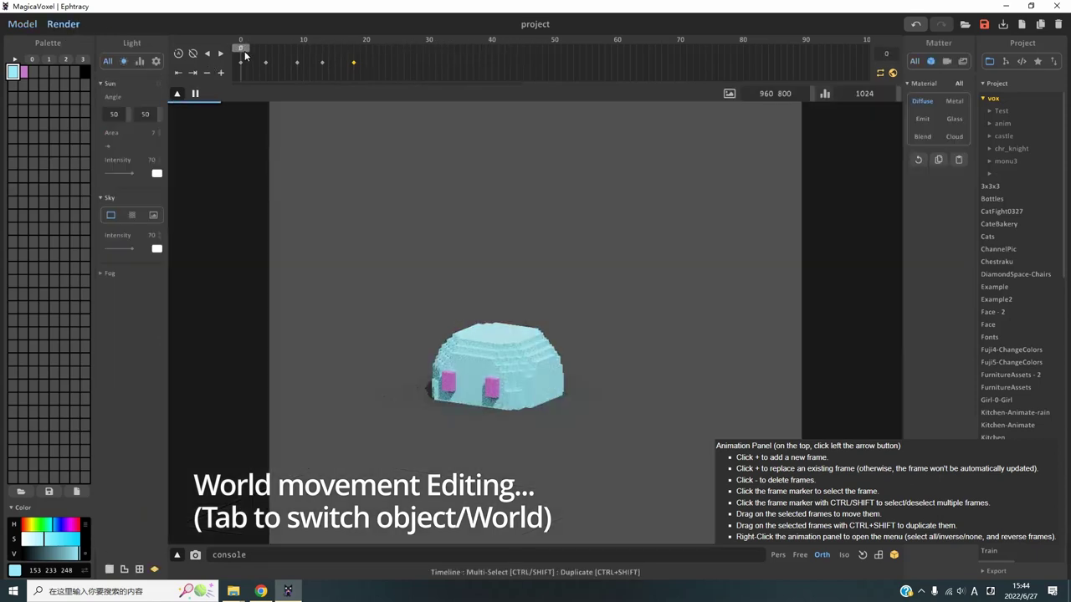
Show all the render settings and change the ground colour to a very light grey.
drag(242, 49, 119, 77)
click(107, 61)
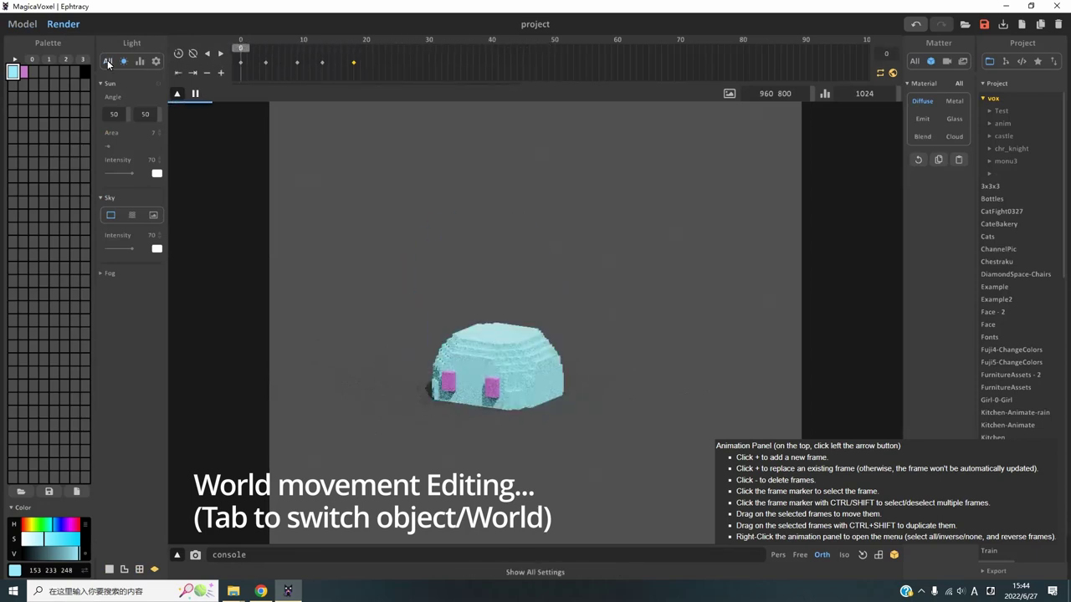
scroll(142, 520, down, 3)
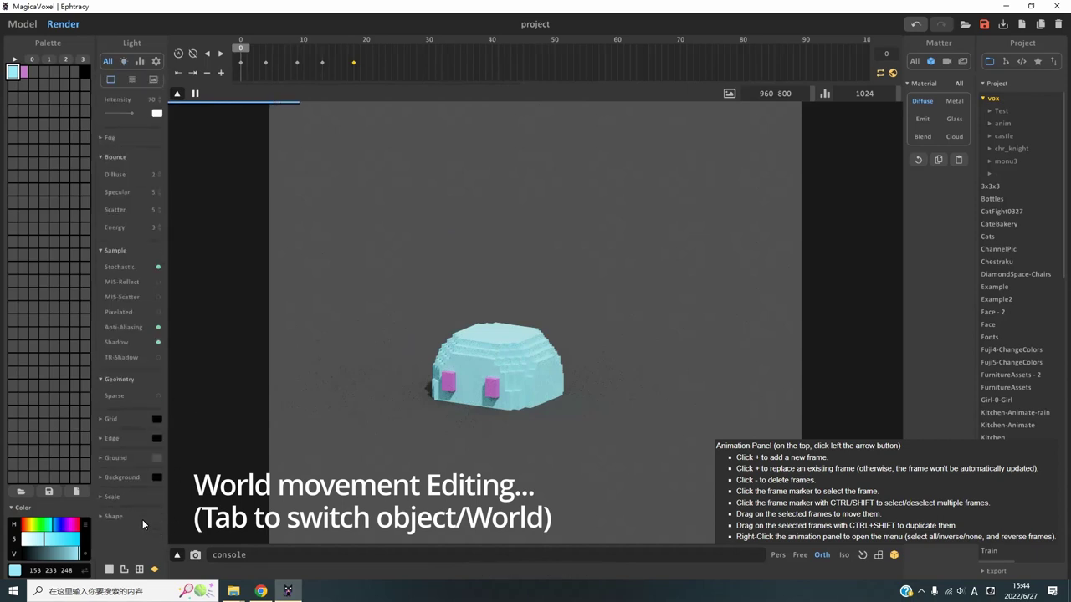
click(156, 459)
drag(205, 495, 251, 497)
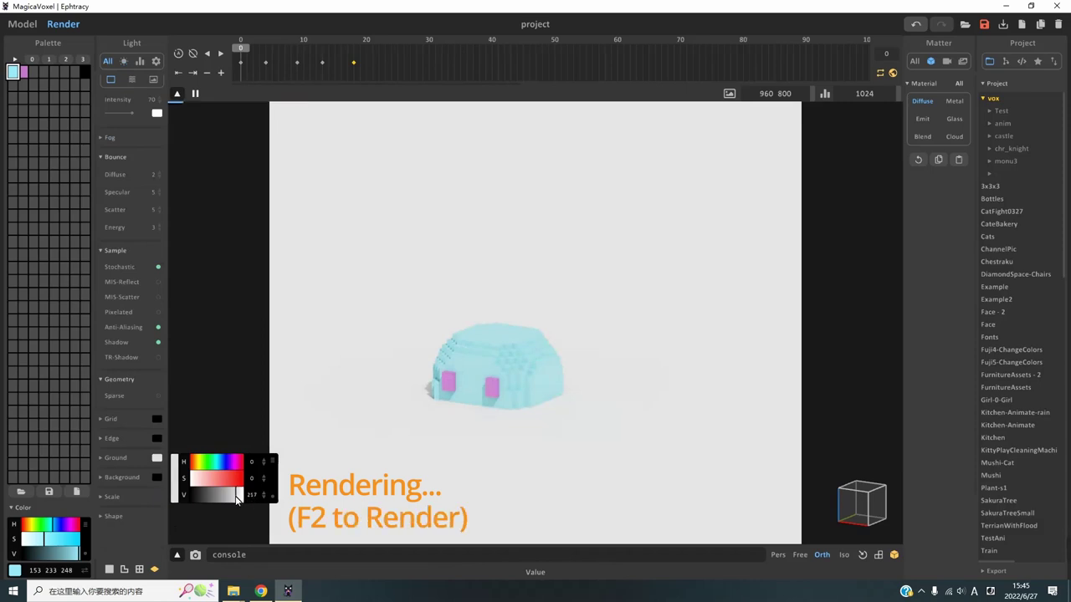
Lower the sky intensity to 45 and the sun intensity to 39.
click(121, 63)
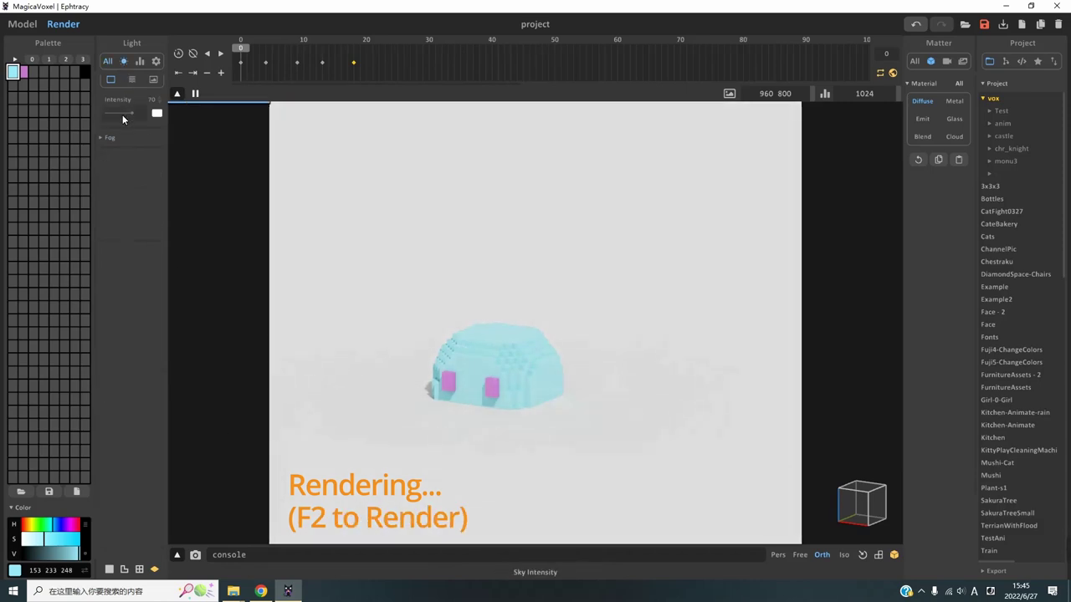
scroll(140, 289, up, 3)
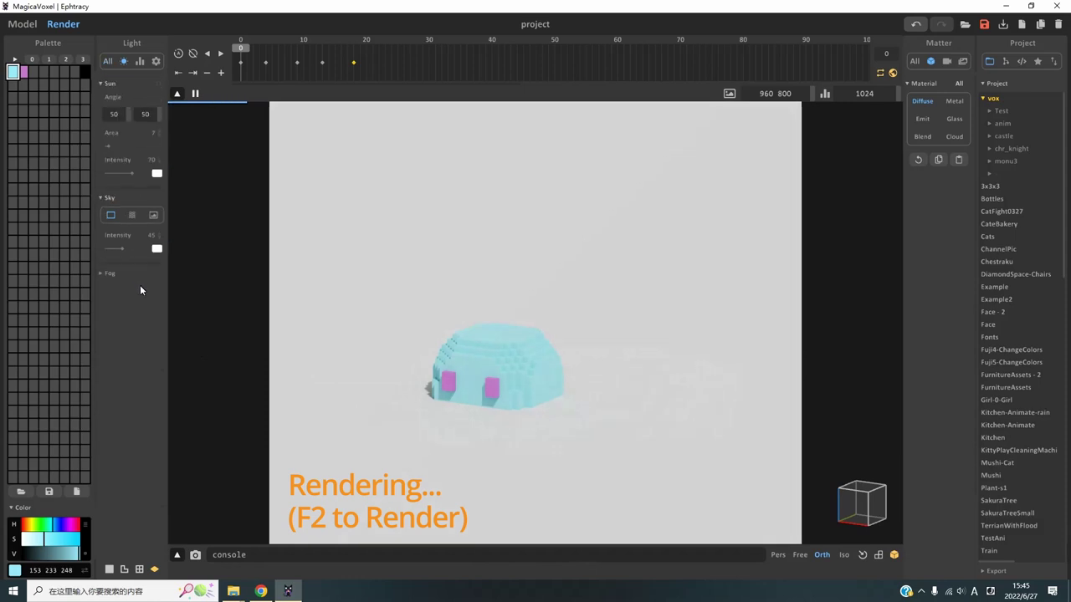
drag(121, 178, 120, 172)
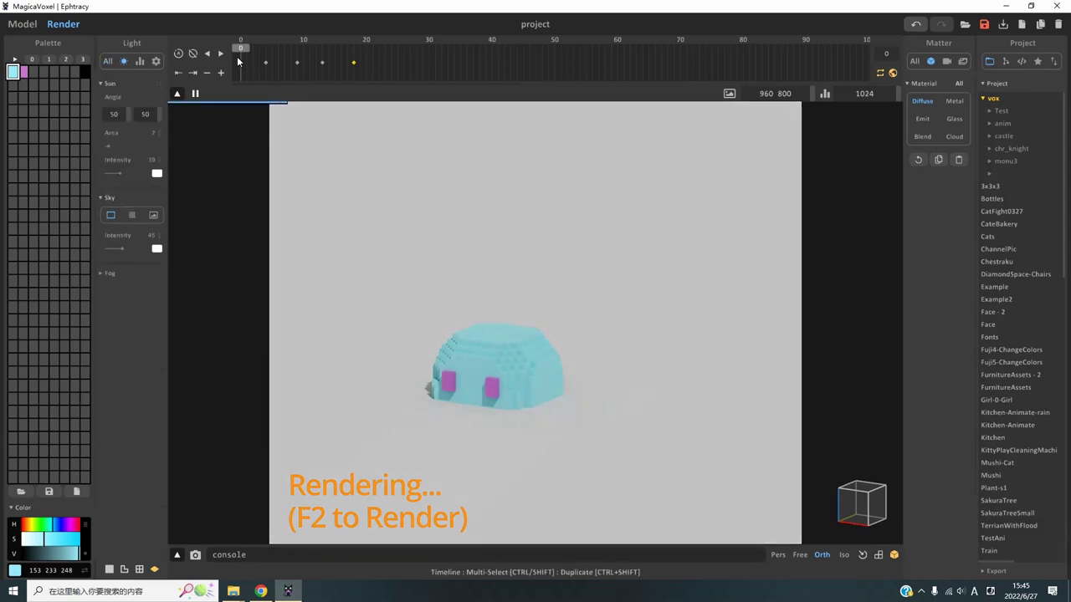
Recolour the eyes dark blue (66, 91, 114) and the body a more saturated light blue (120, 226, 248).
click(24, 72)
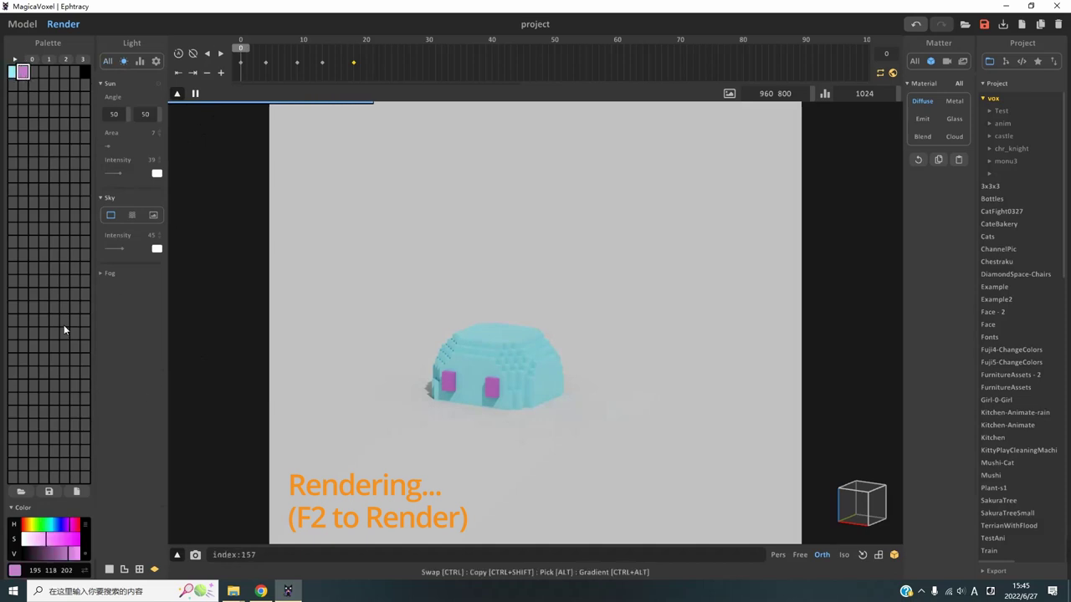
click(56, 524)
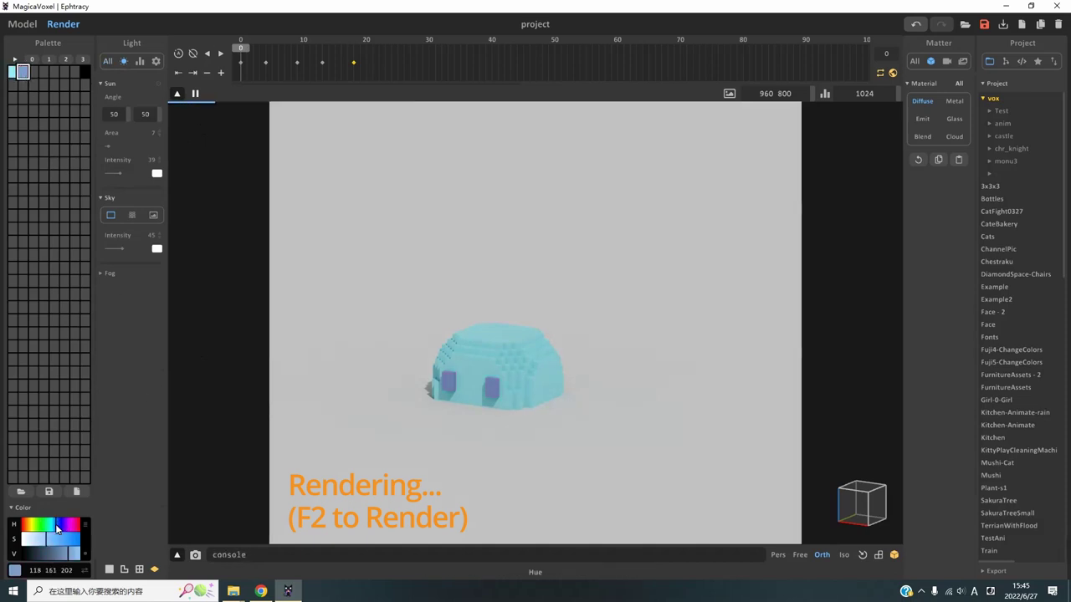
drag(60, 554, 49, 556)
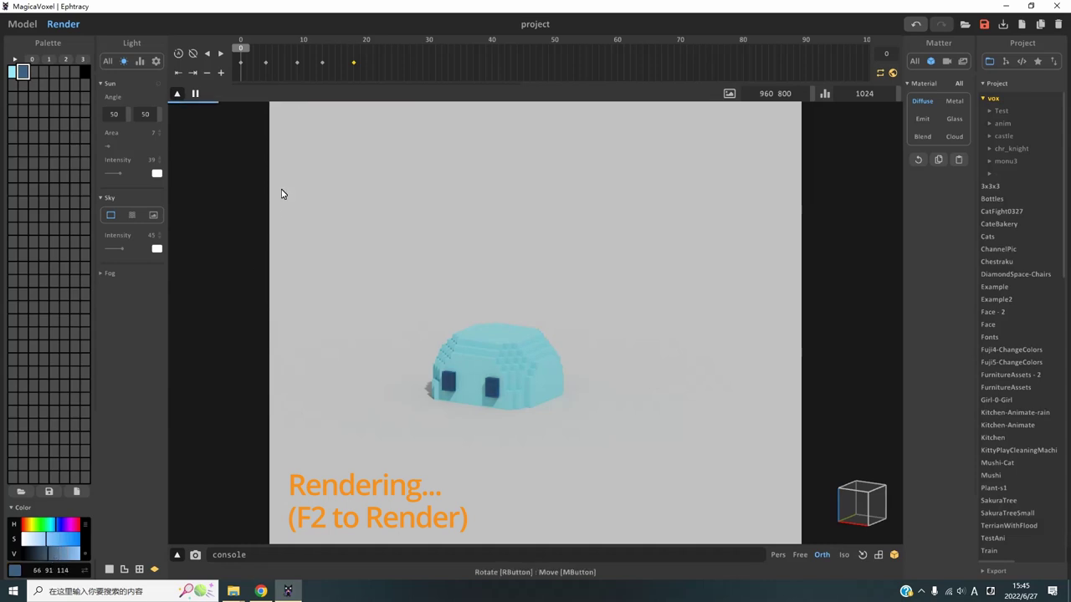
click(12, 73)
click(49, 542)
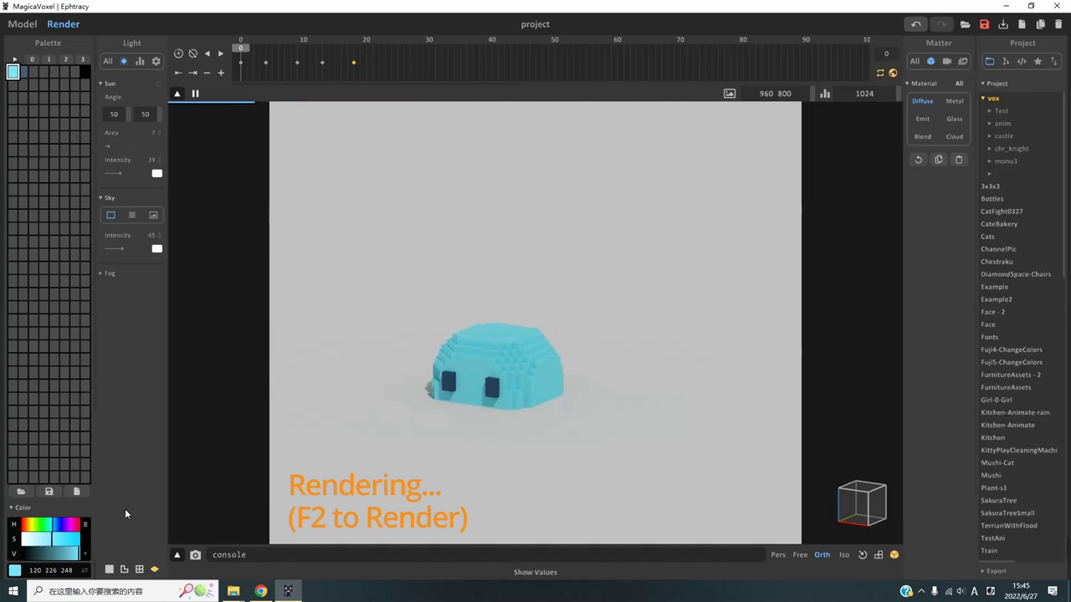
Apply the Glass material to the light blue body colour with a transparency of 20.
click(955, 119)
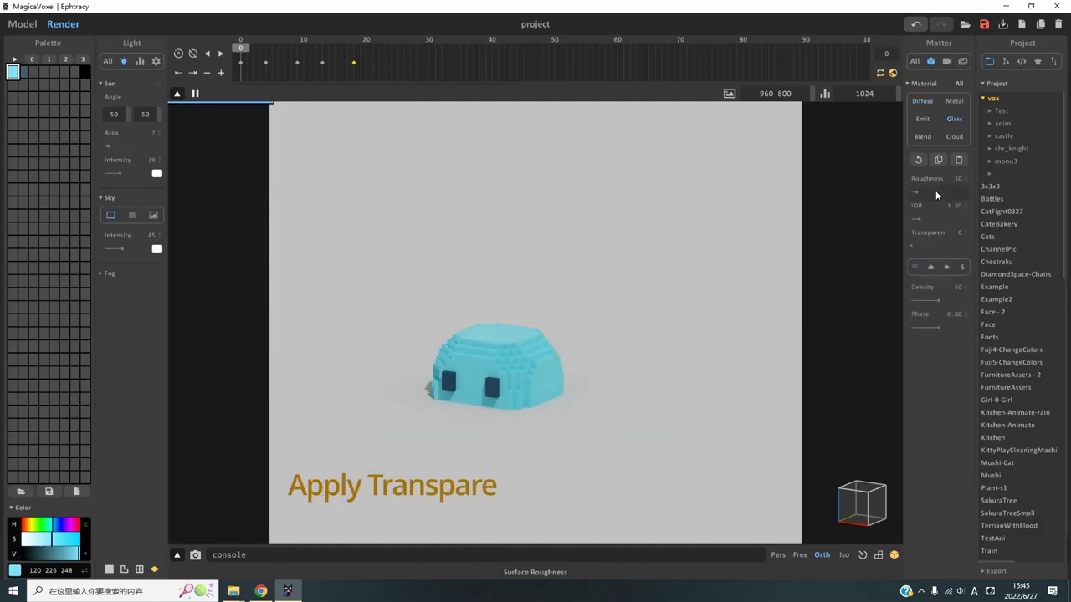
click(958, 233)
text(20)
key(Return)
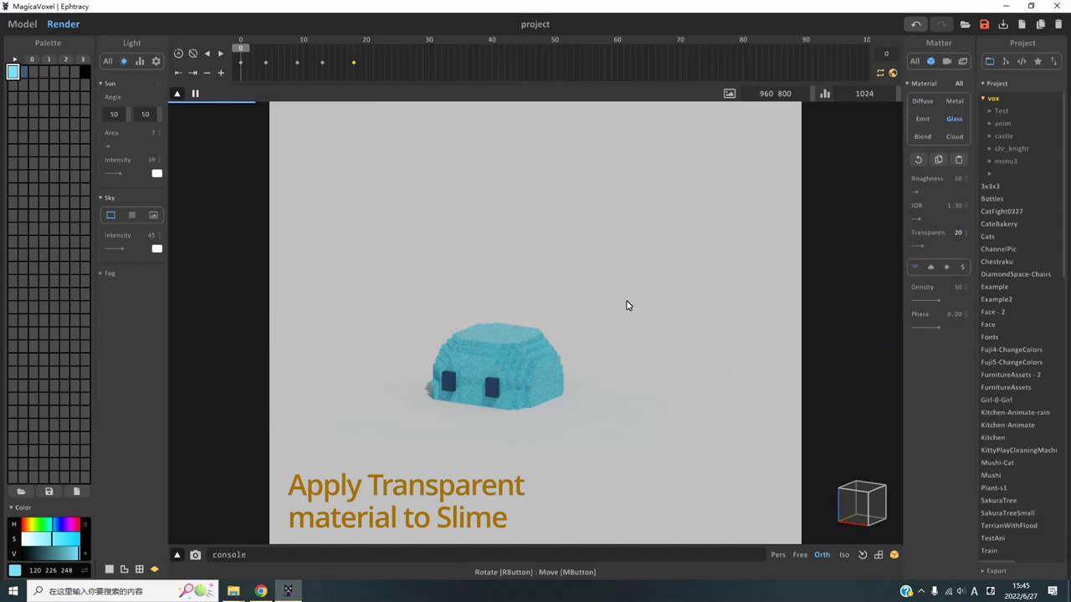
Copy the body's Glass material to the dark blue eye colour and scrub the timeline to preview it.
click(22, 72)
click(12, 71)
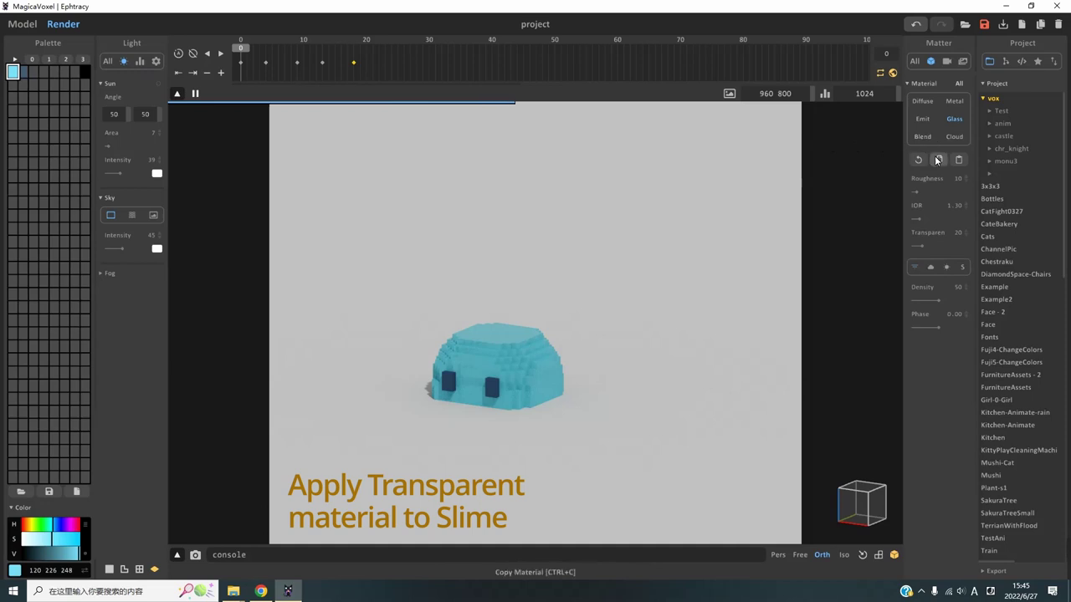
click(23, 72)
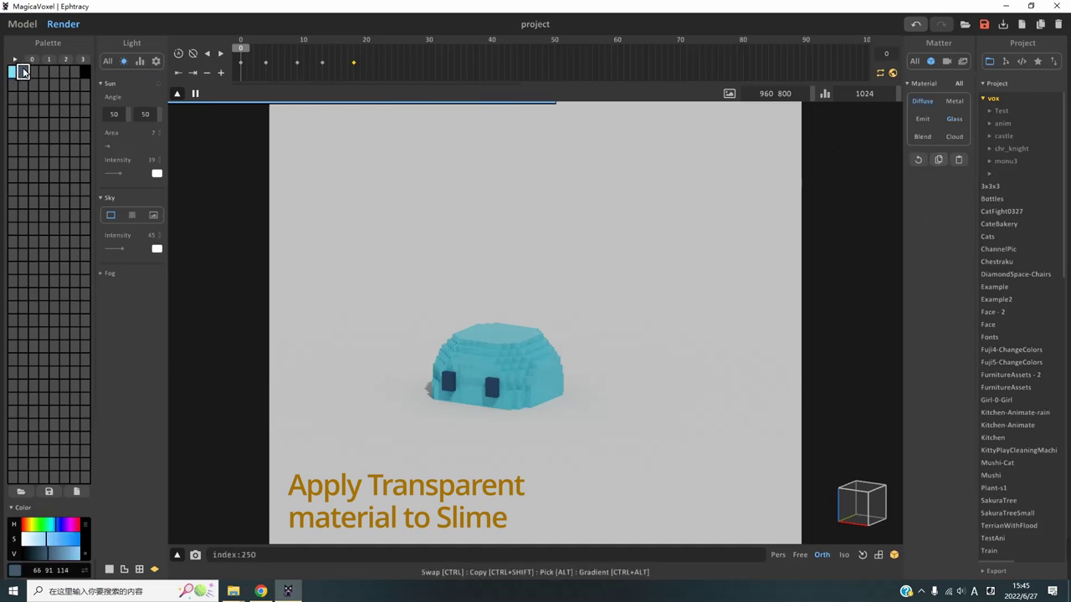
click(959, 159)
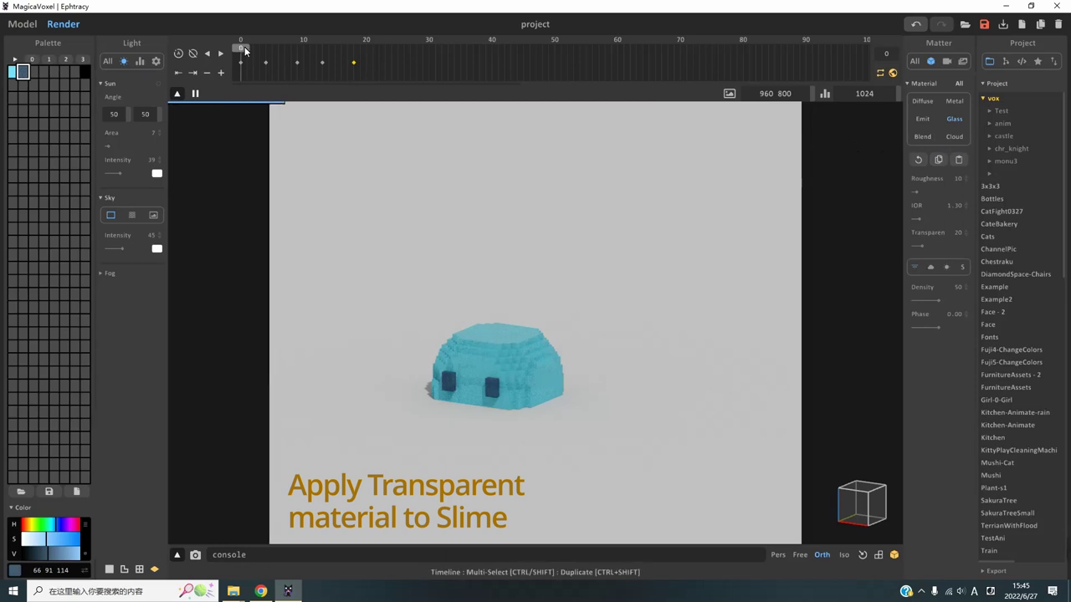
drag(244, 49, 235, 72)
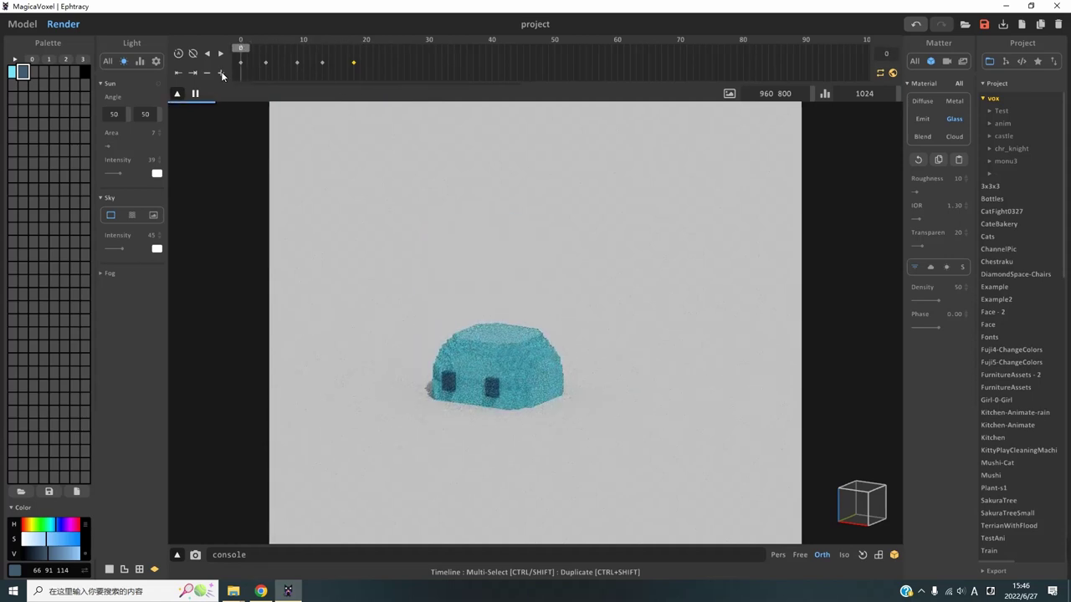
Check the object and world key frames in the model view by scrubbing through the jump.
click(23, 24)
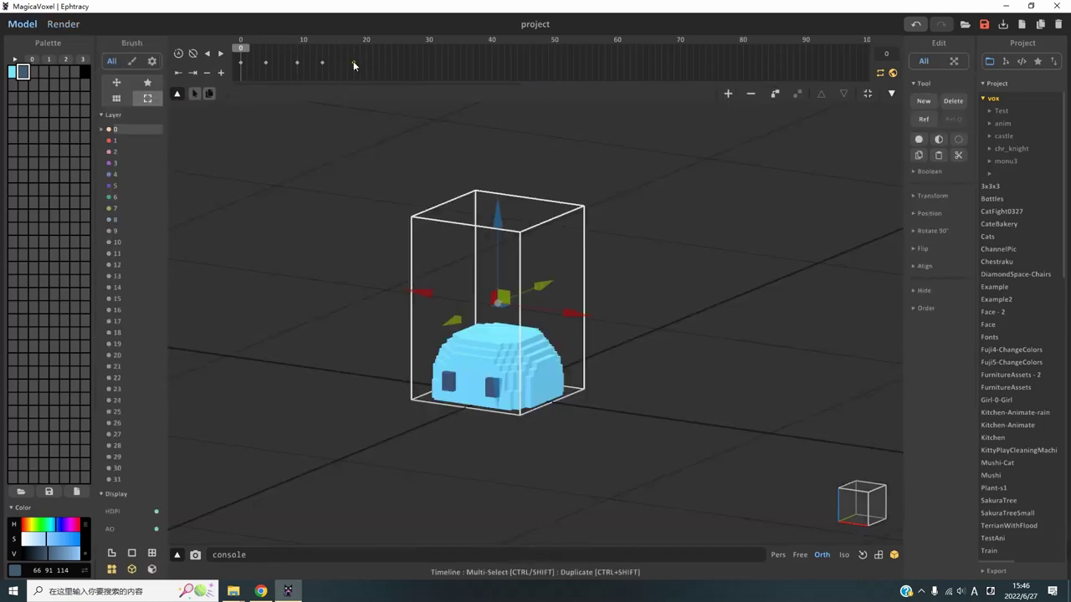
key(Tab)
drag(288, 55, 350, 60)
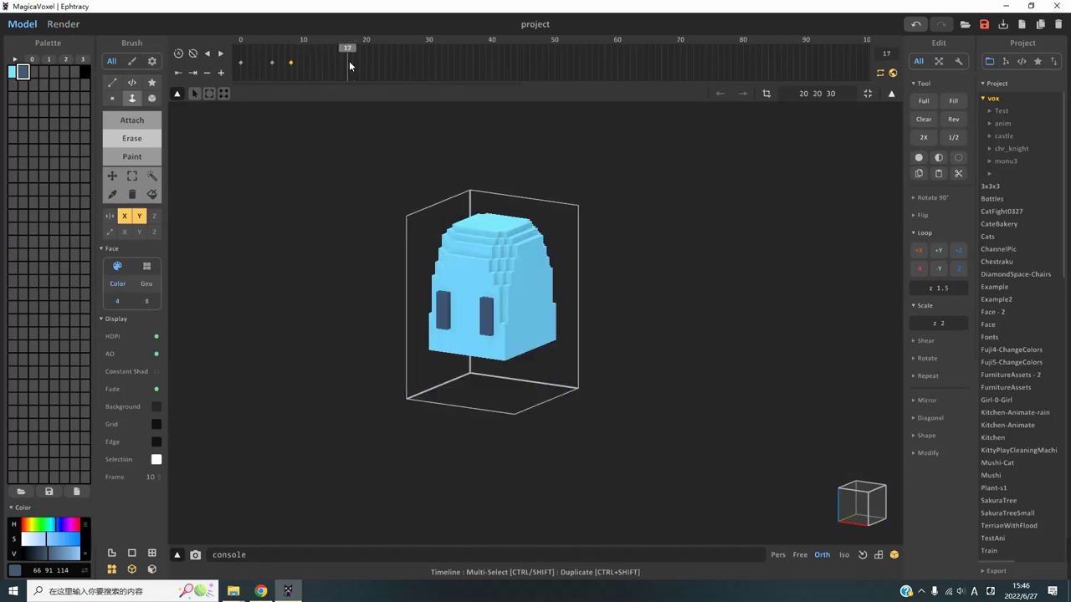
click(891, 93)
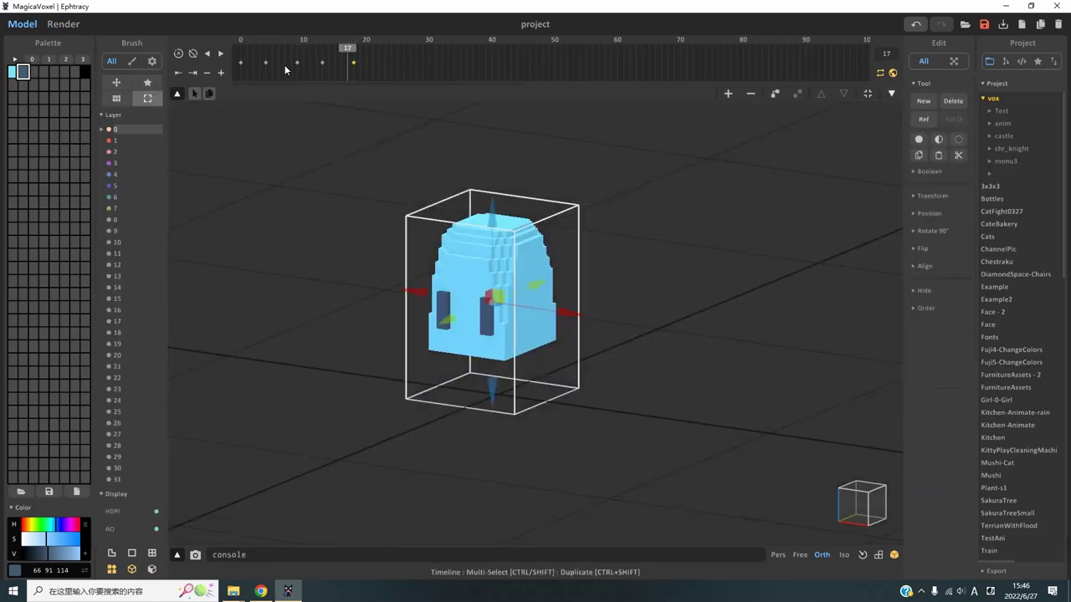
click(241, 55)
drag(265, 59, 357, 76)
click(243, 48)
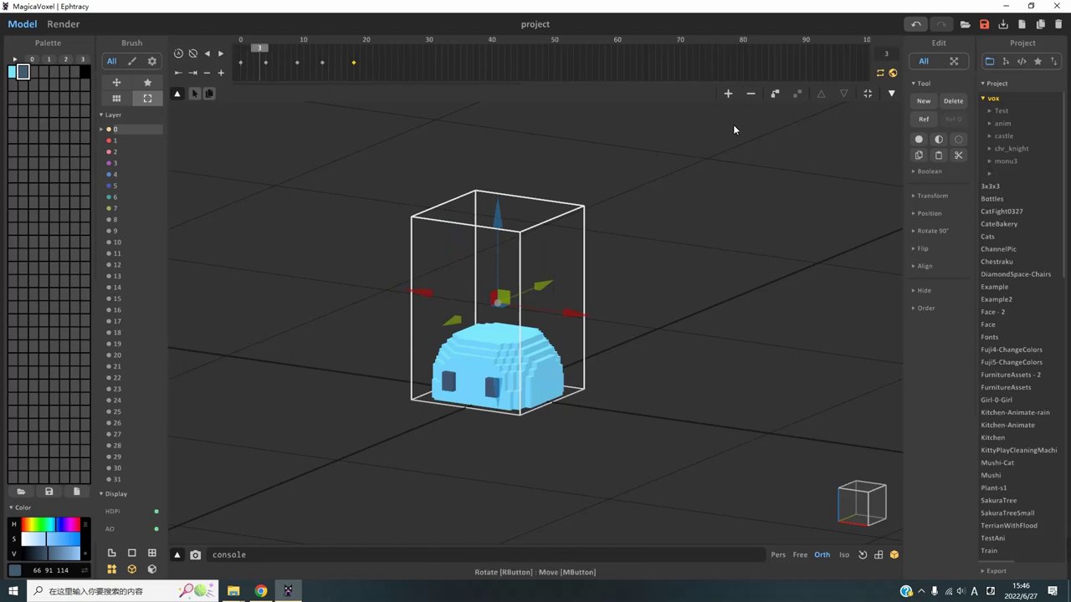
Frame the creature larger in the render view, scrub through the jump to check the framing, and return to frame 0.
click(89, 32)
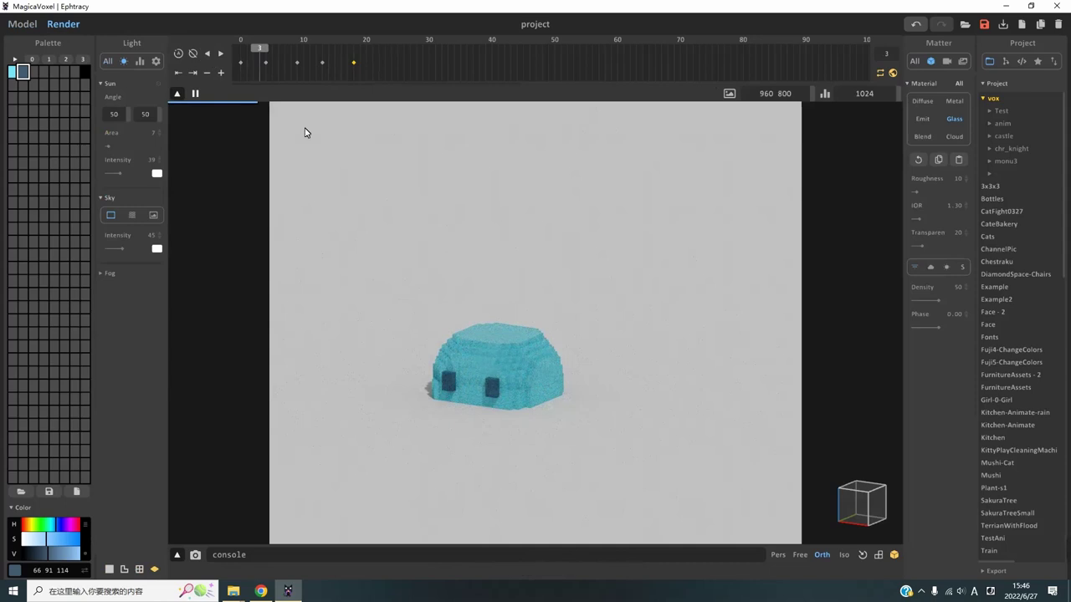
scroll(496, 407, up, 2)
mouse_move(495, 407)
middle_down()
mouse_move(564, 345)
mouse_move(520, 360)
middle_up()
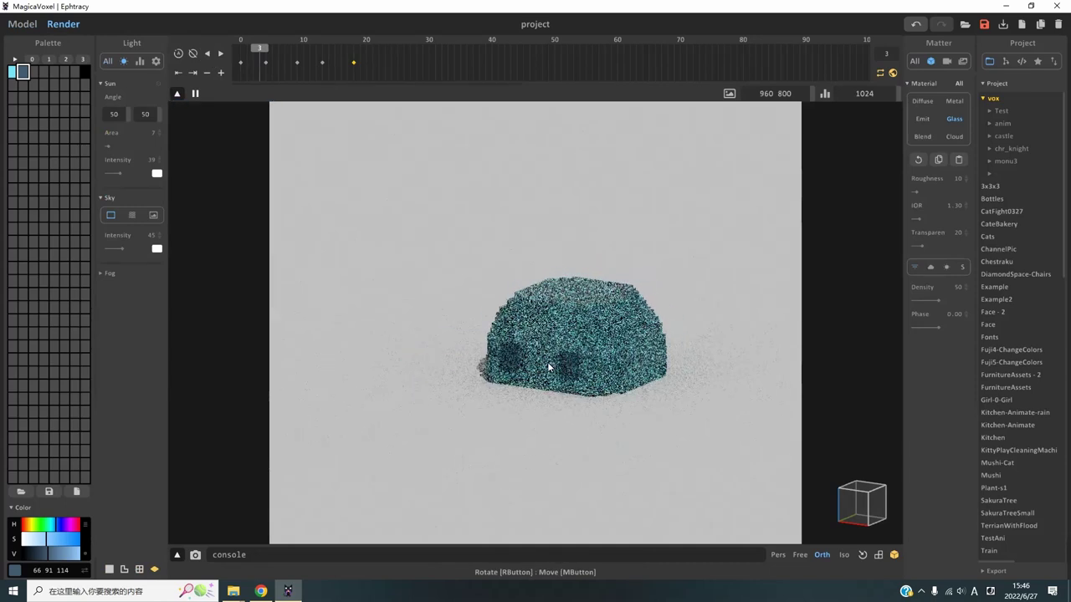
click(241, 48)
drag(241, 48, 321, 56)
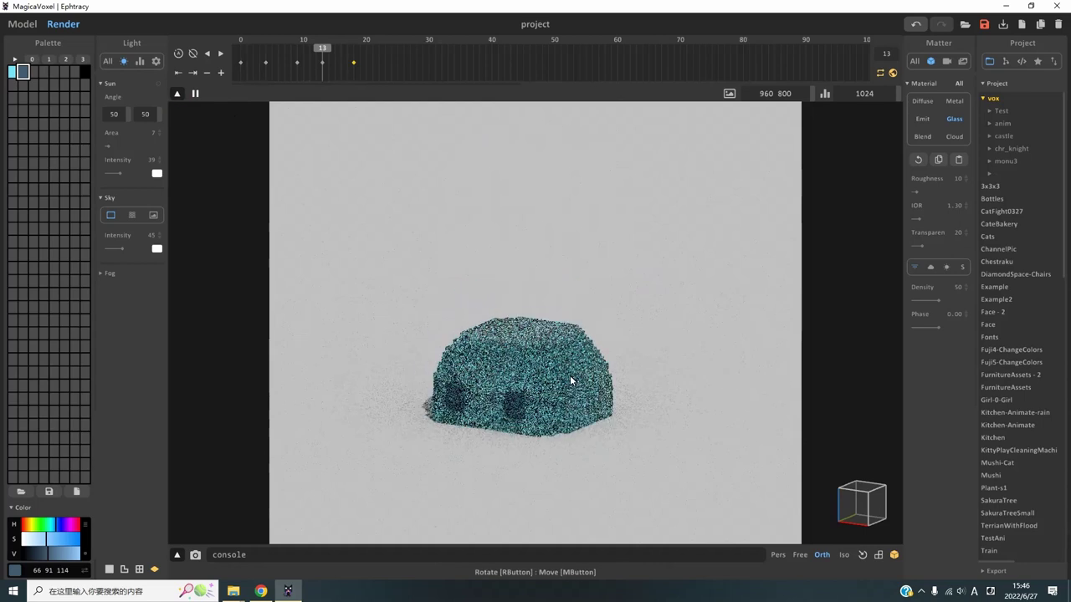
click(285, 52)
drag(292, 61, 242, 61)
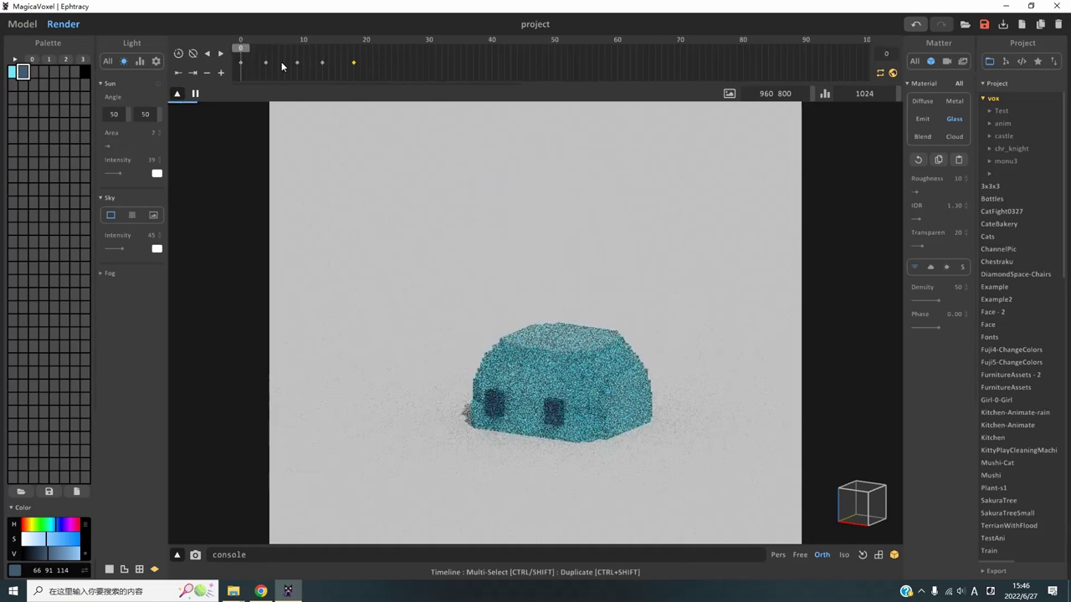
Set the image output to Anim from frame 0 to 18 and start rendering it.
click(947, 61)
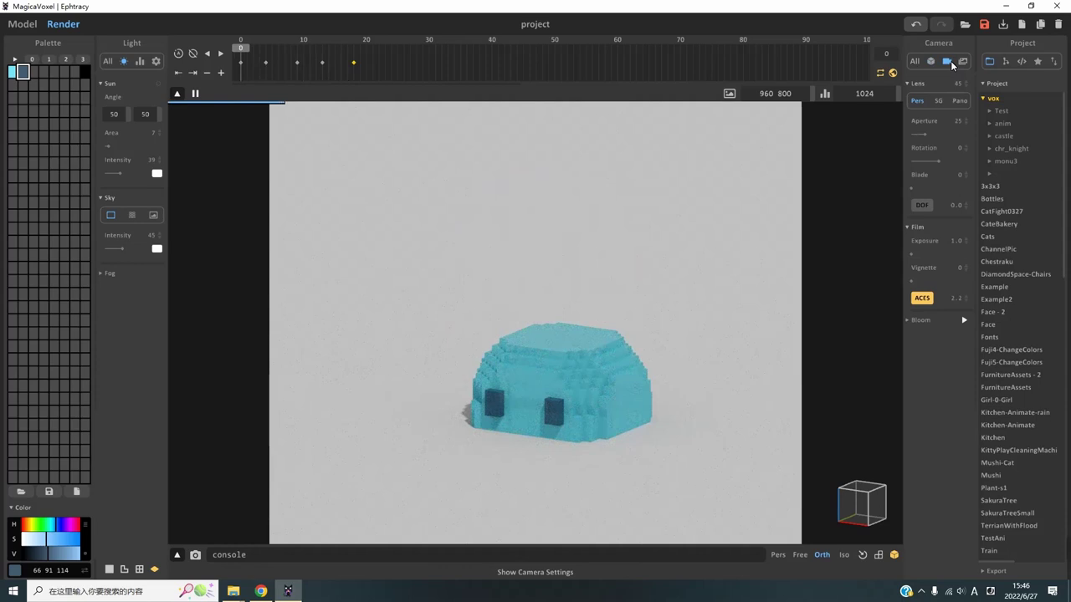
click(962, 63)
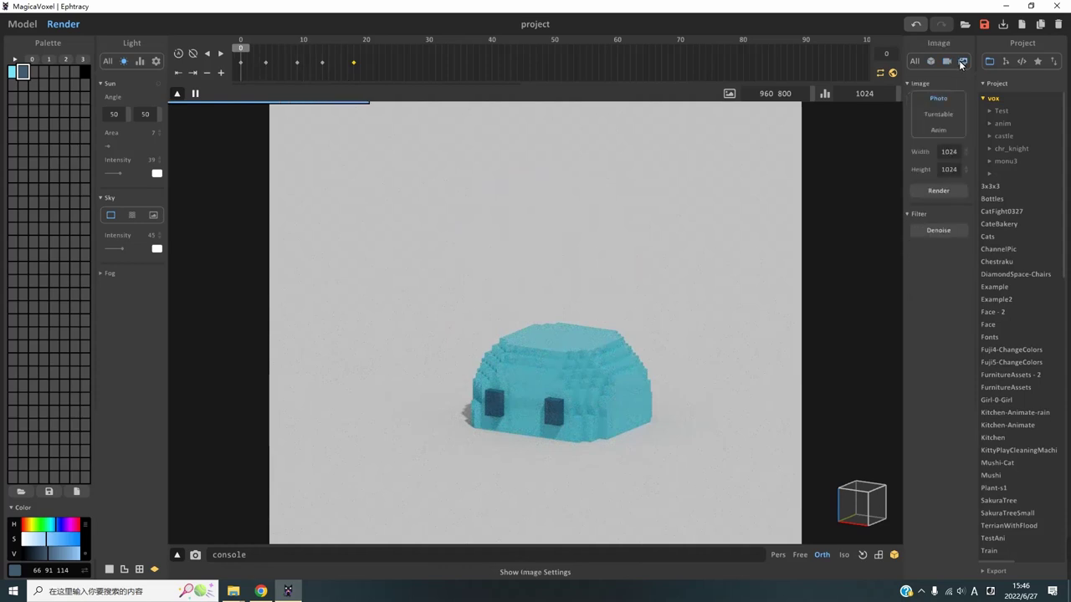
click(936, 131)
click(952, 170)
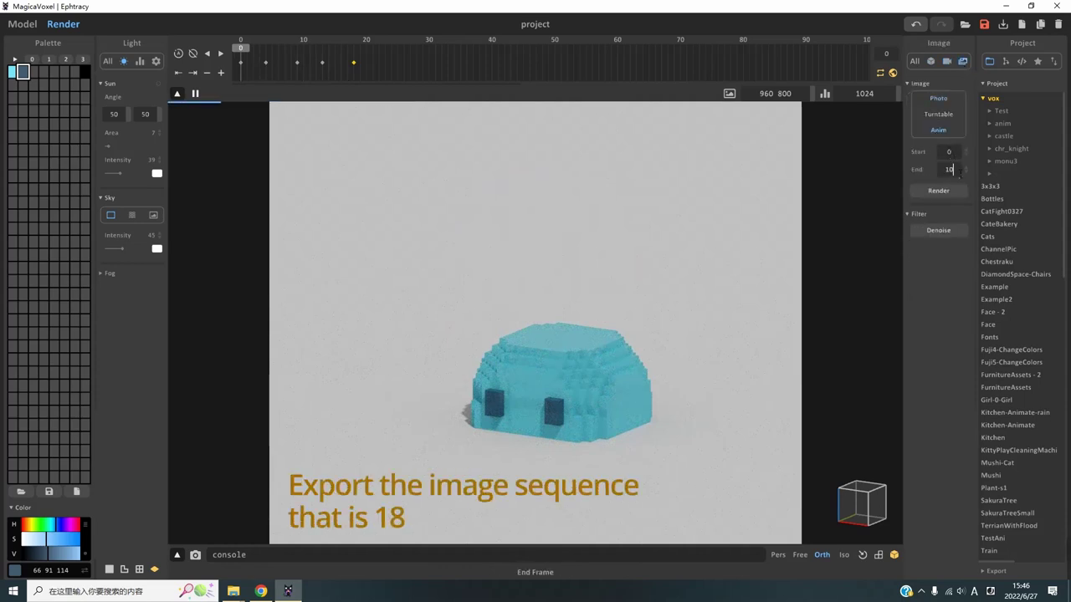
click(953, 194)
Save the PNG image sequence under the name 0627 in a new folder called SlimeJumping inside Works.
click(71, 48)
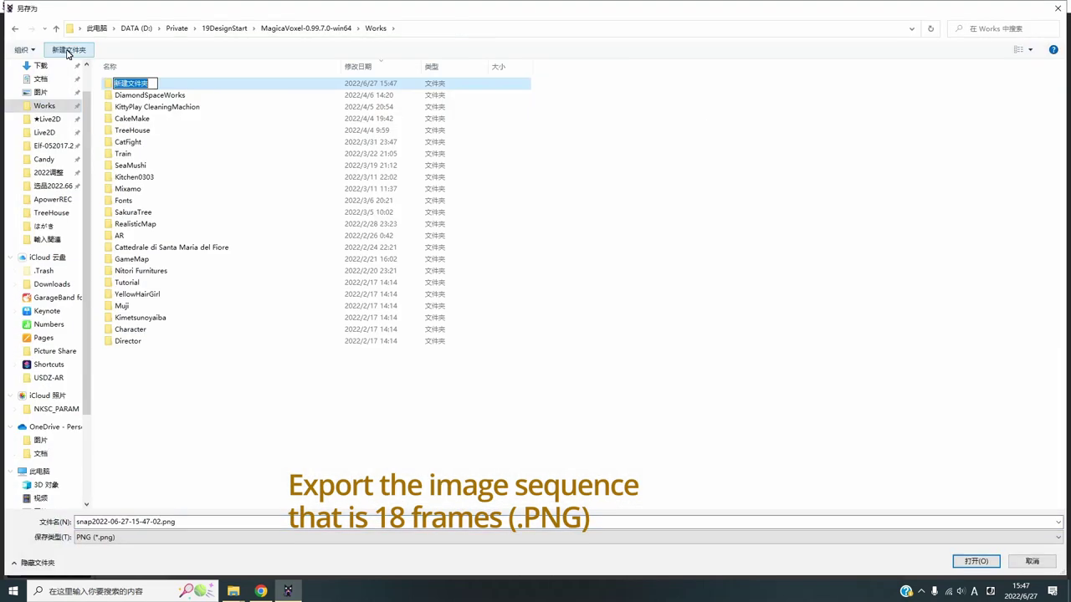
text(S)
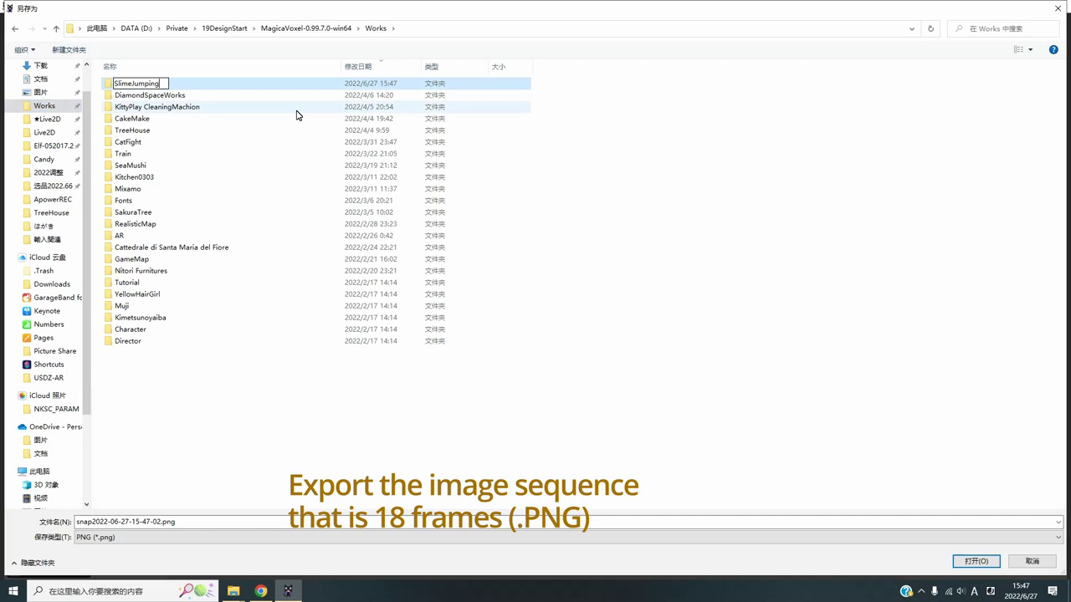
text(limeJumping)
key(Return)
key(Return)
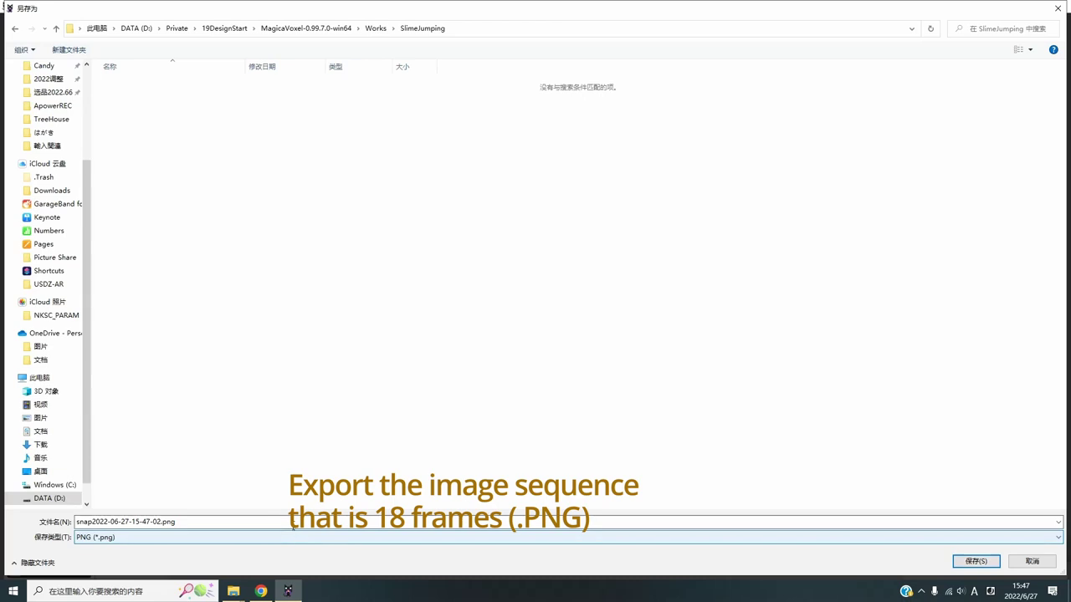
text(41)
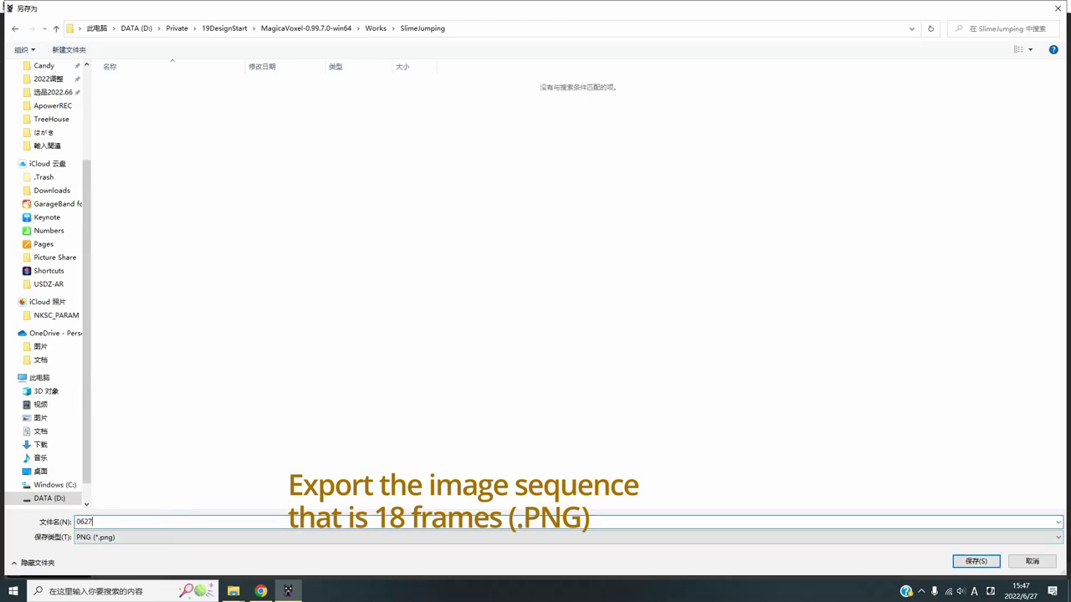
click(984, 560)
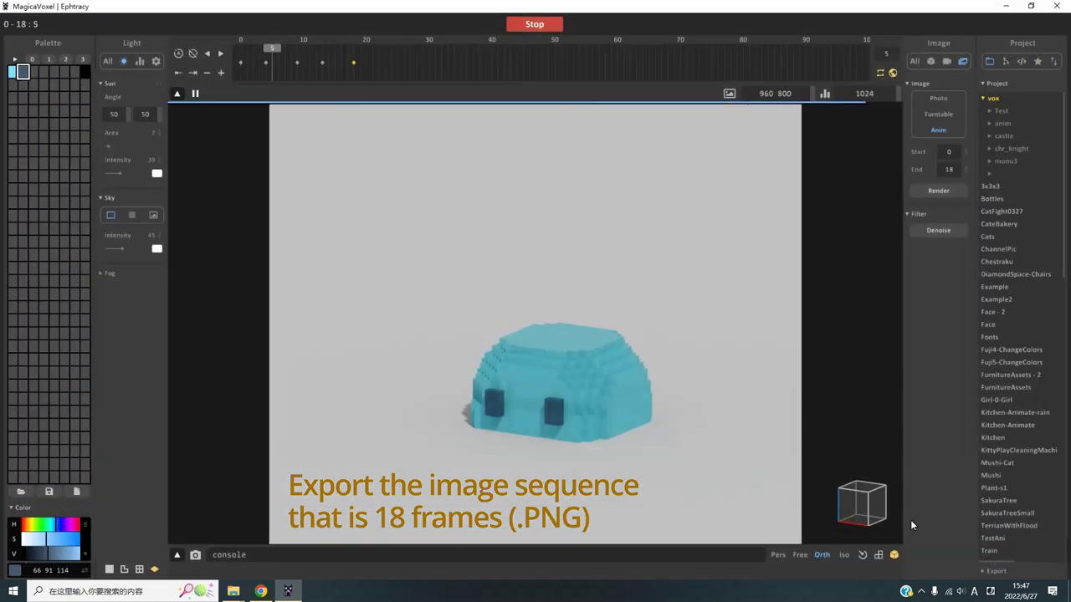
Switch to DaVinci Resolve and create a new project named 0627.
mouse_move(981, 552)
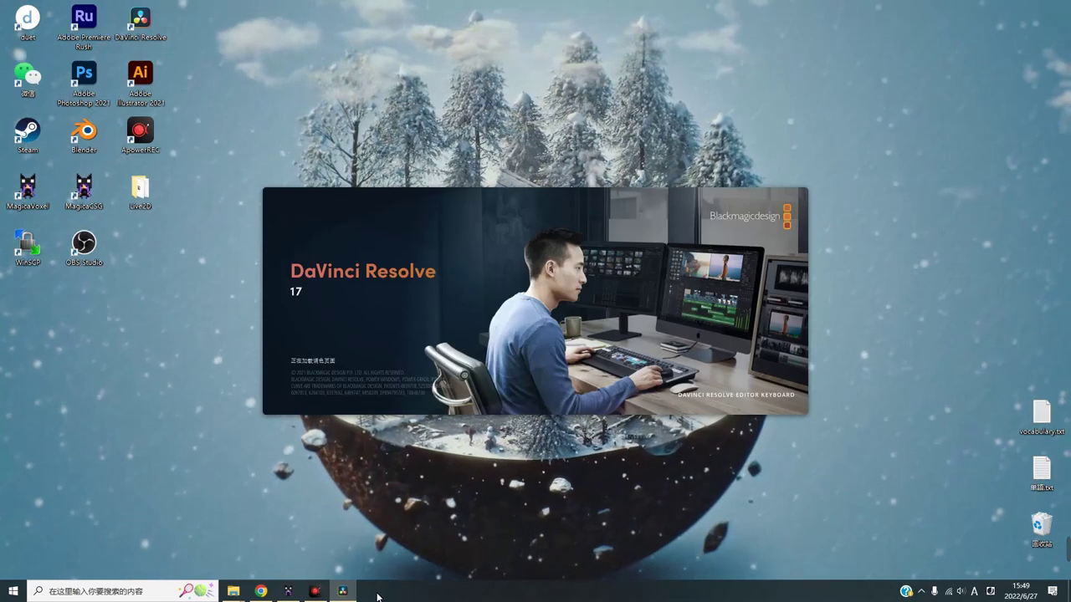
mouse_move(316, 594)
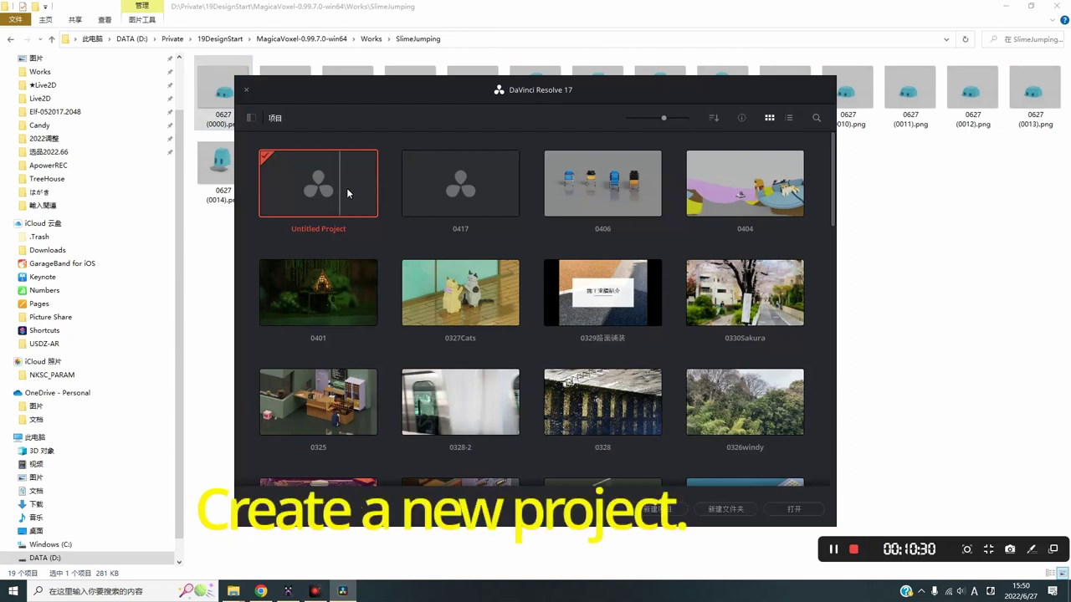
click(667, 510)
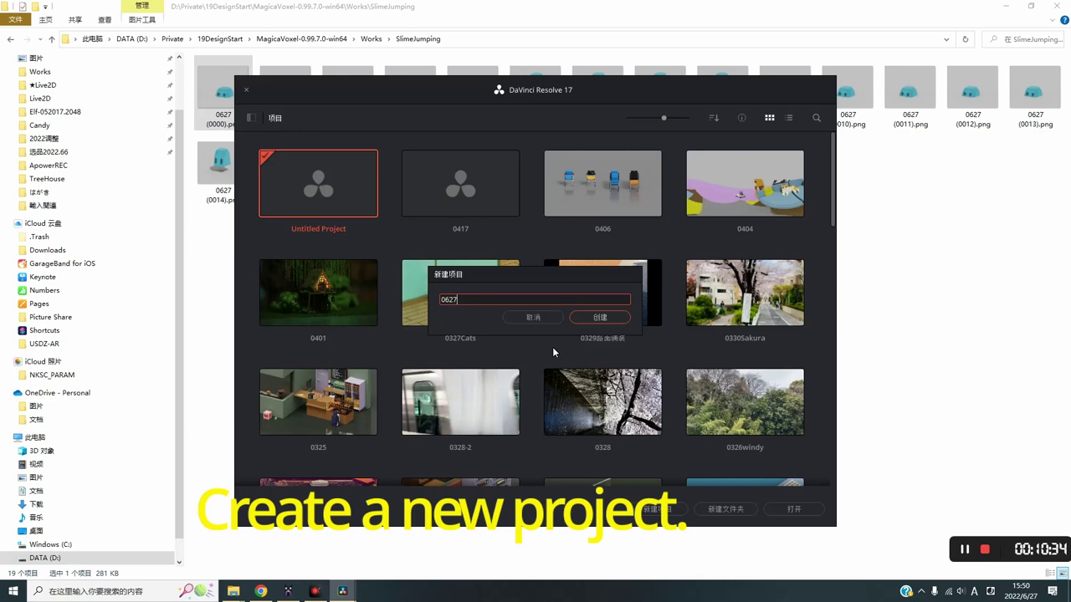
key(Return)
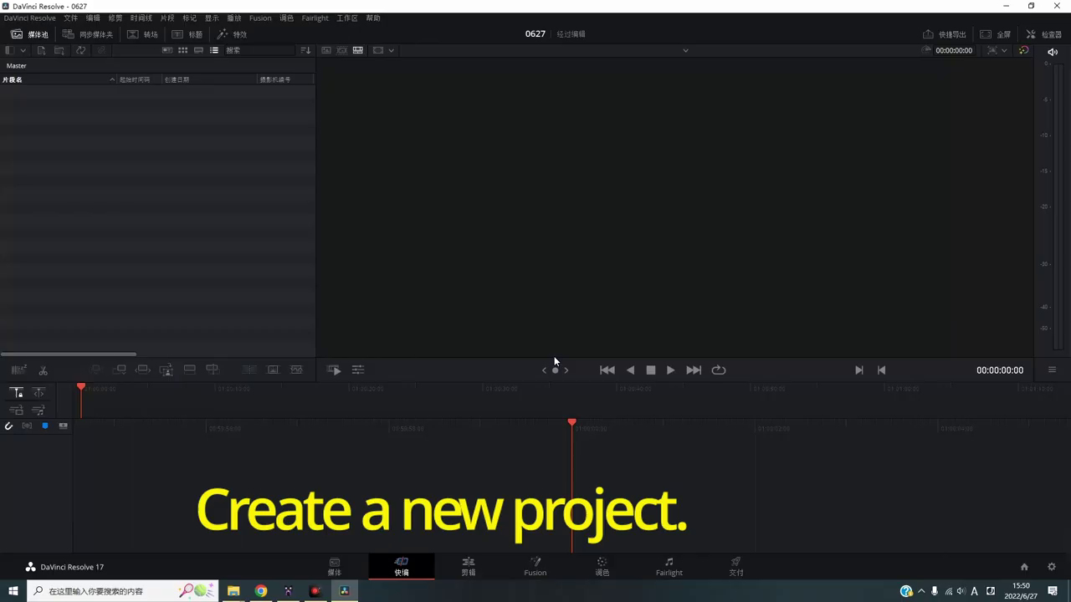
Import all 19 PNG frames, 0627 (0000) to 0627 (0018), from the SlimeJumping folder into the project's media pool.
key(alt+Tab)
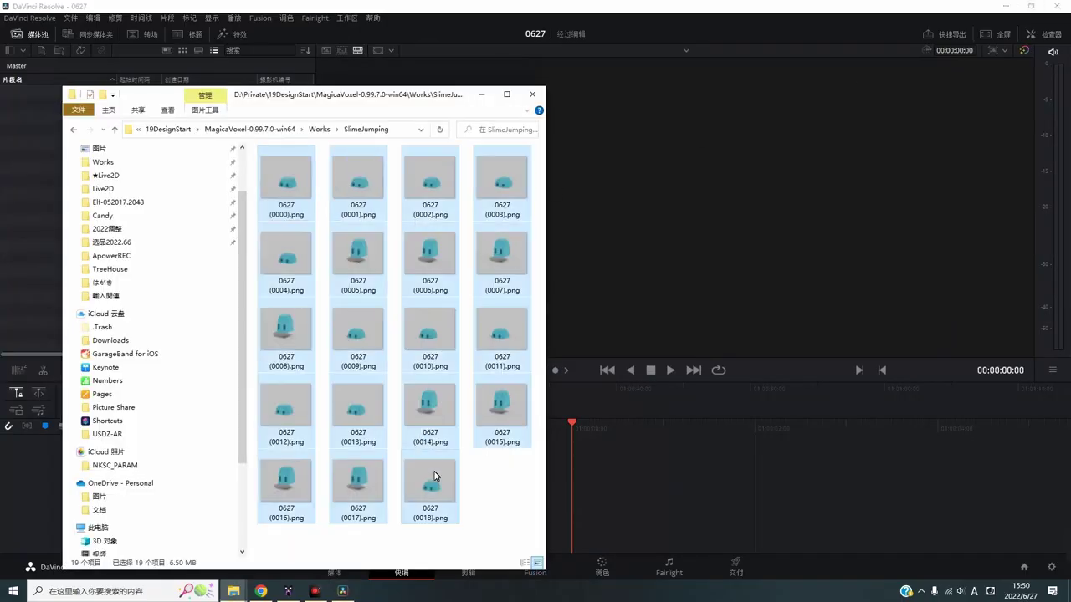
drag(297, 199, 32, 161)
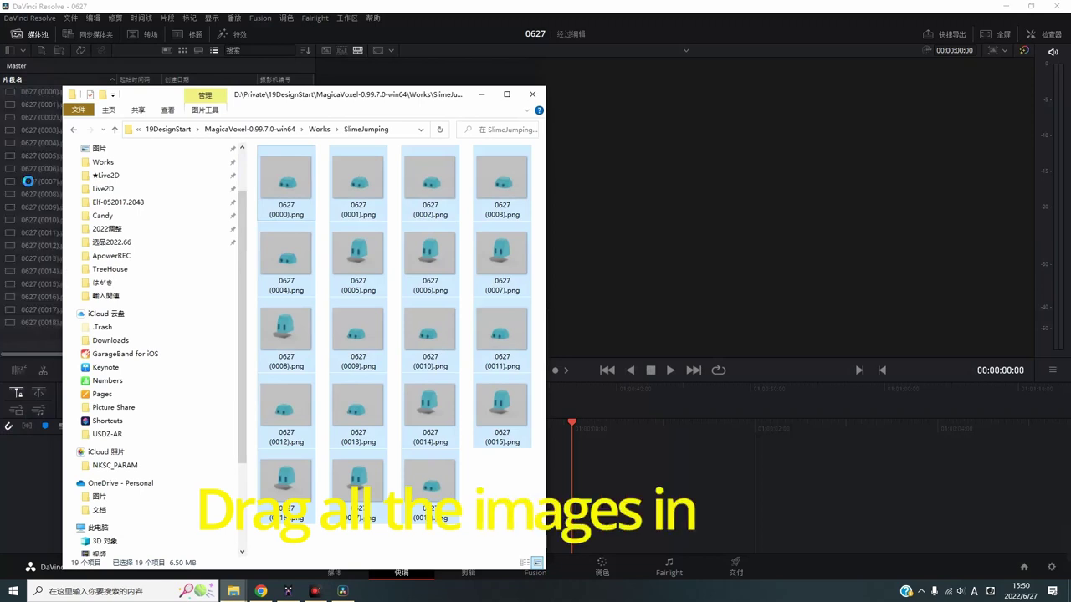
click(481, 95)
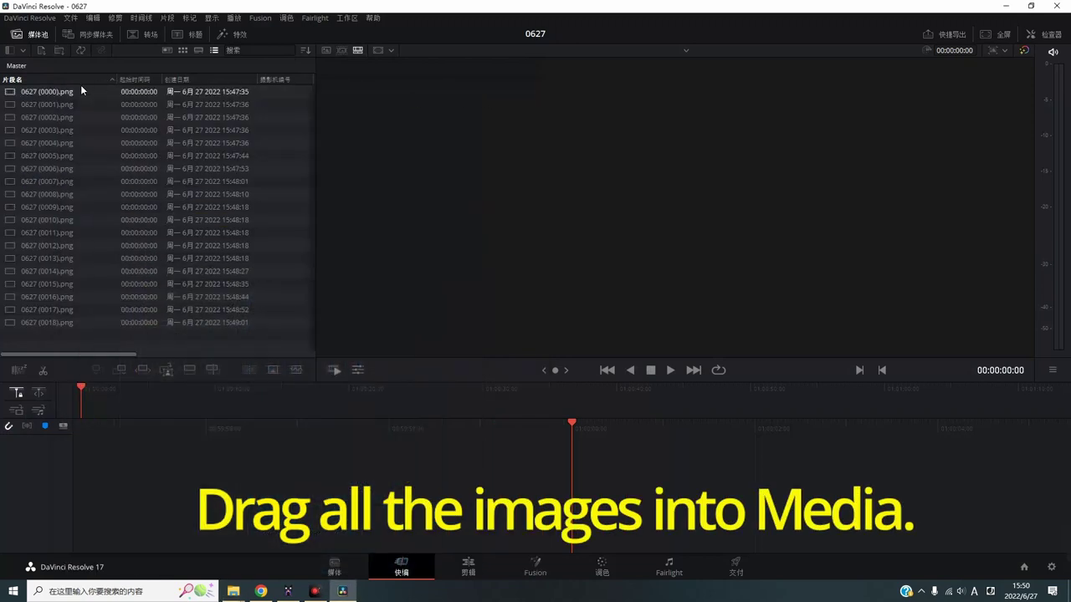
Place all the imported PNG frames in order on a new timeline and play it to check the speed.
shift+click(80, 320)
drag(80, 319, 332, 404)
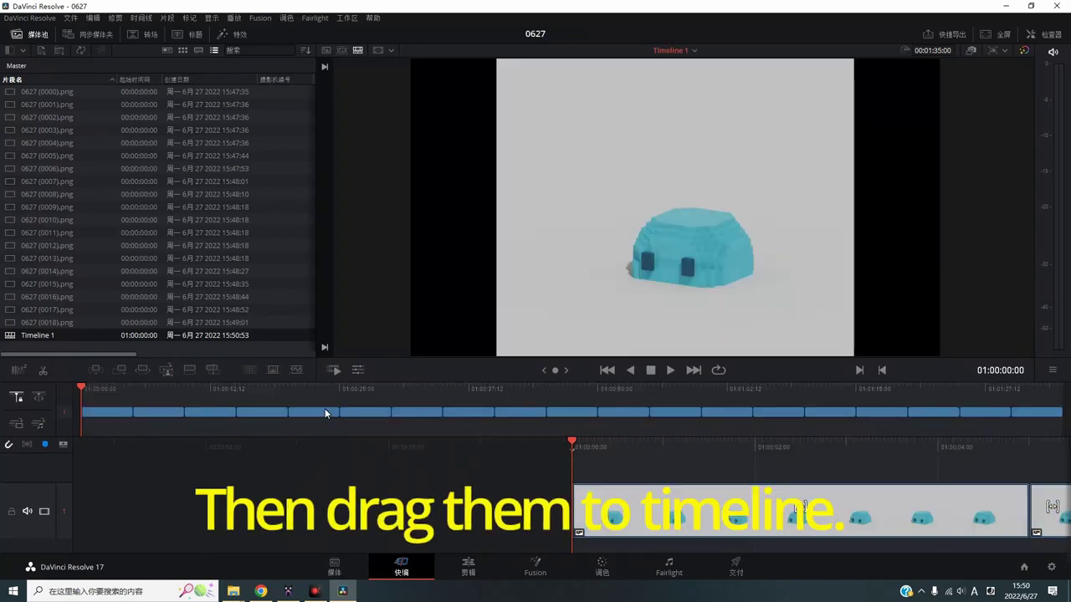
click(671, 370)
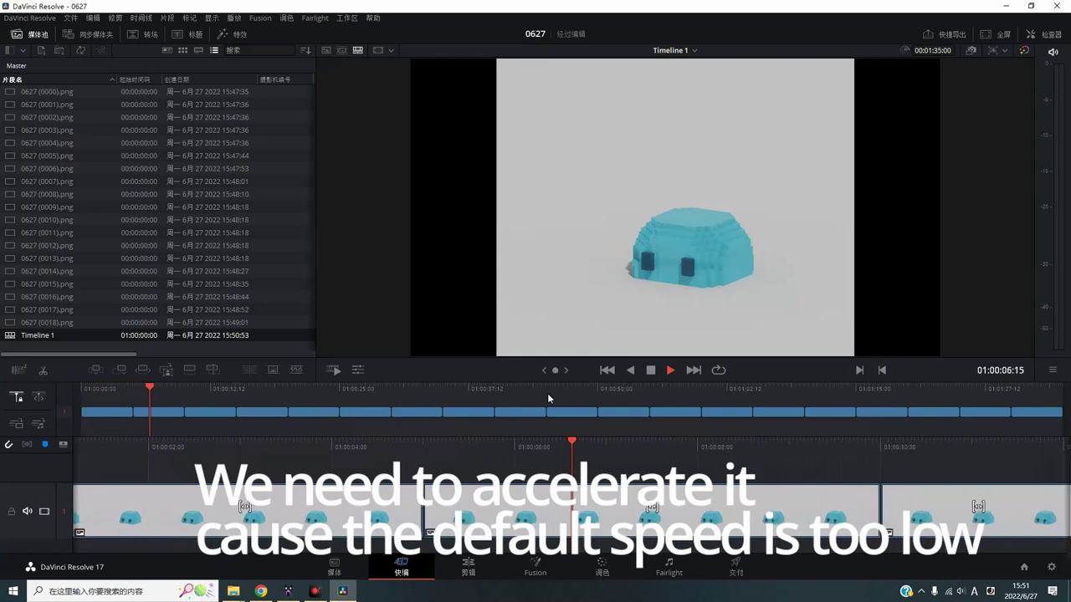
key(space)
Combine all the image clips on the timeline's video track into a compound clip named Compound Clip 1.
click(113, 414)
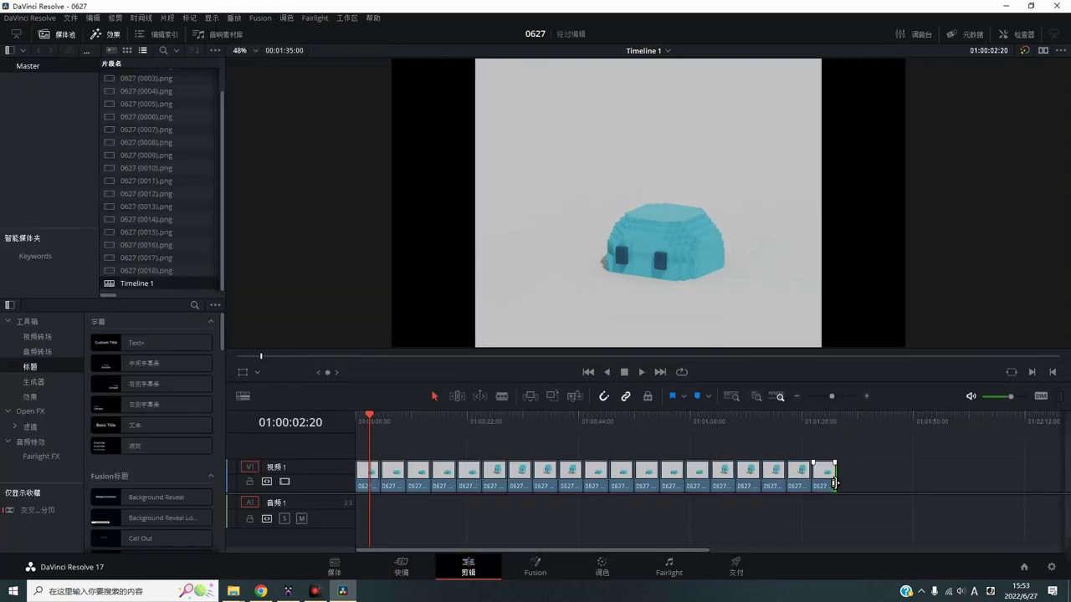
drag(863, 474, 379, 490)
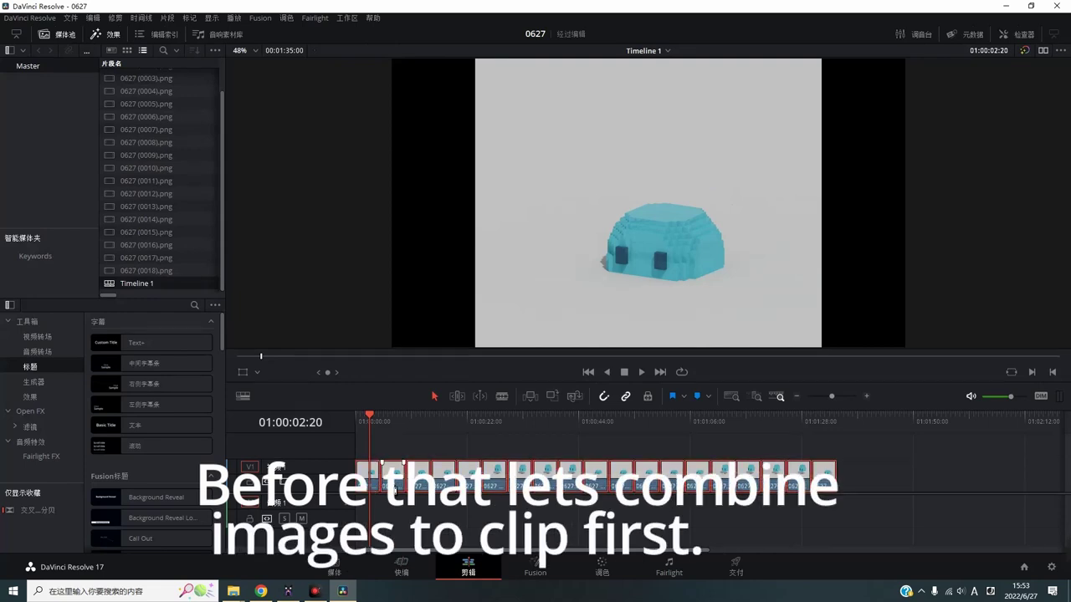
right_click(470, 483)
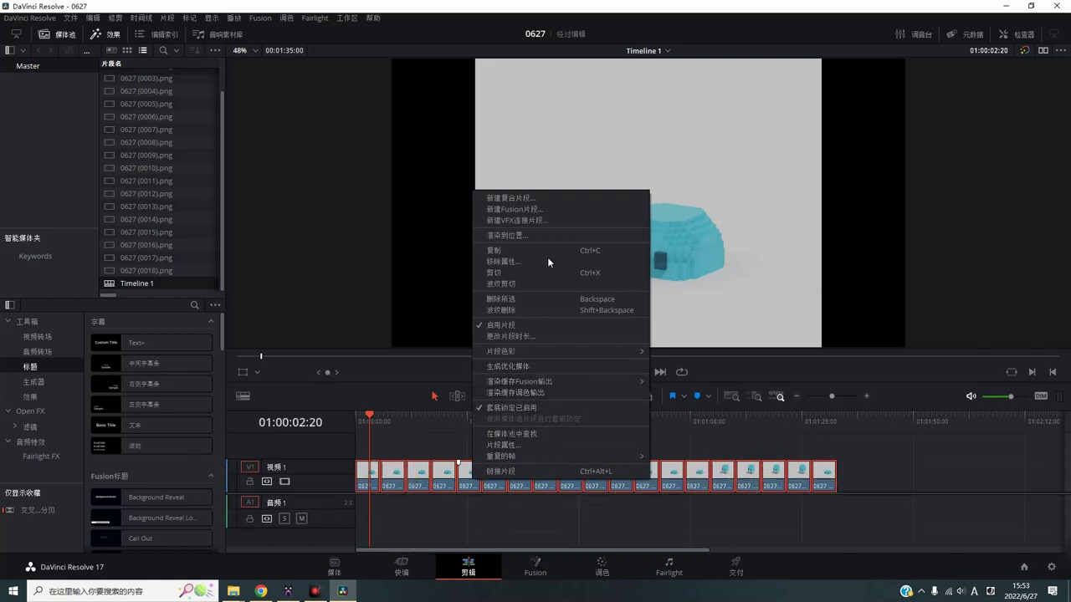
click(541, 199)
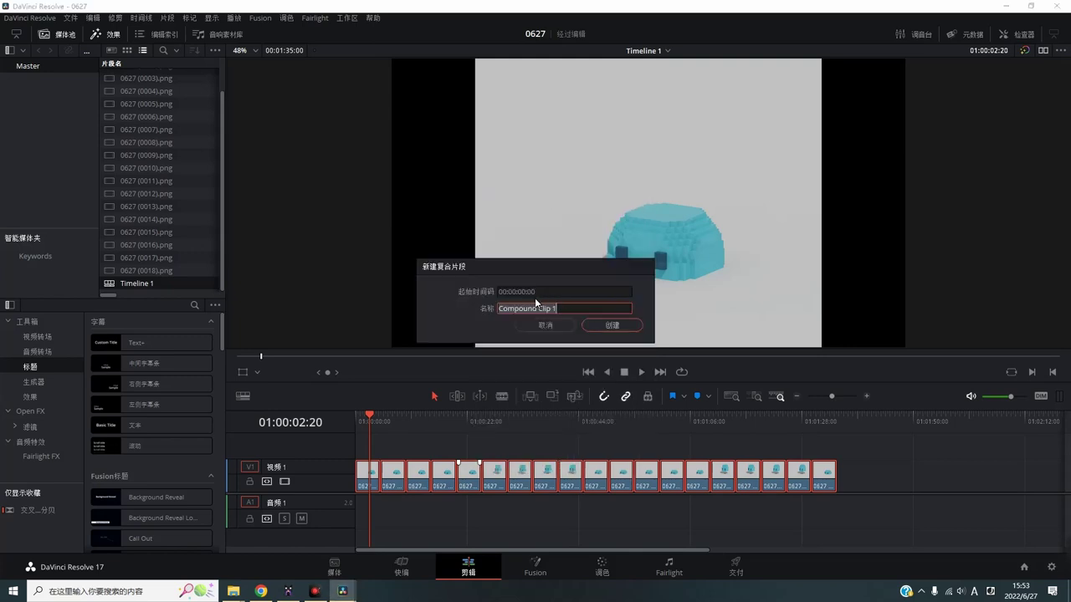
click(603, 325)
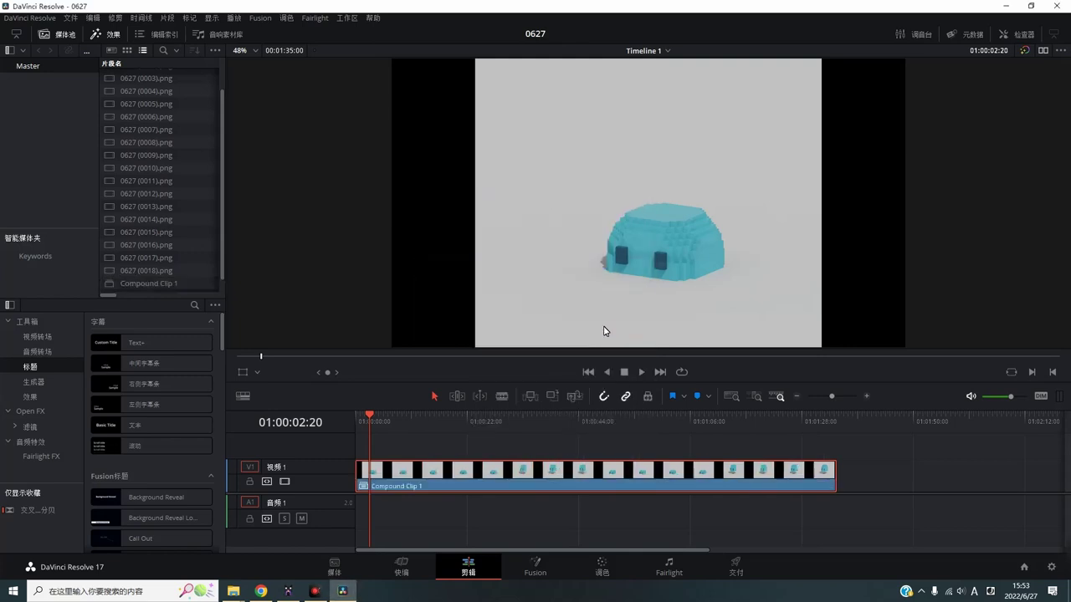
Show the compound clip's speed controls on the Cut page and set its speed to 10.
click(402, 566)
click(525, 509)
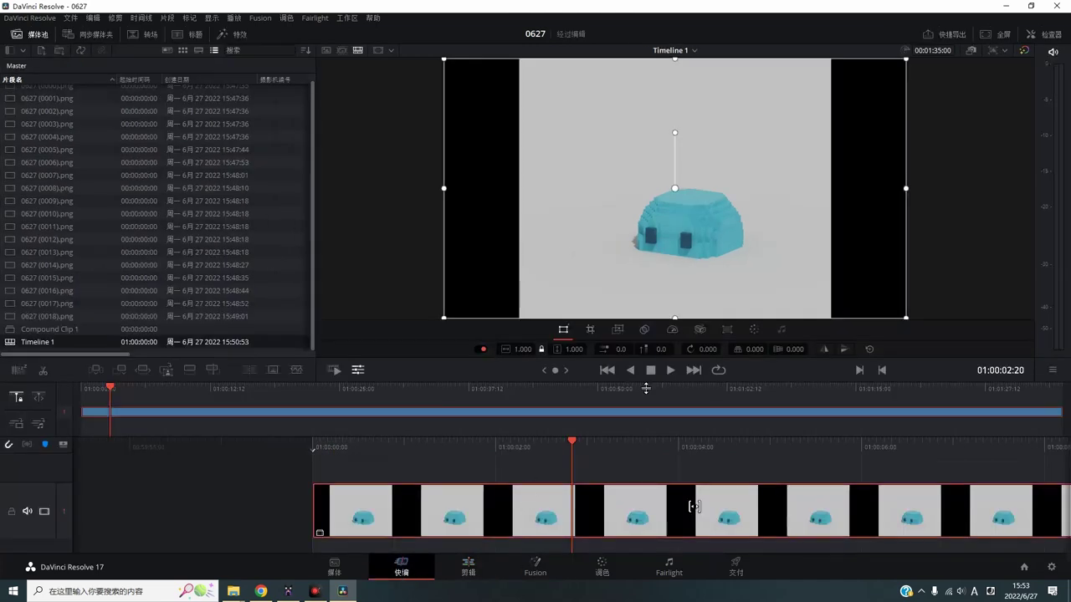
click(671, 329)
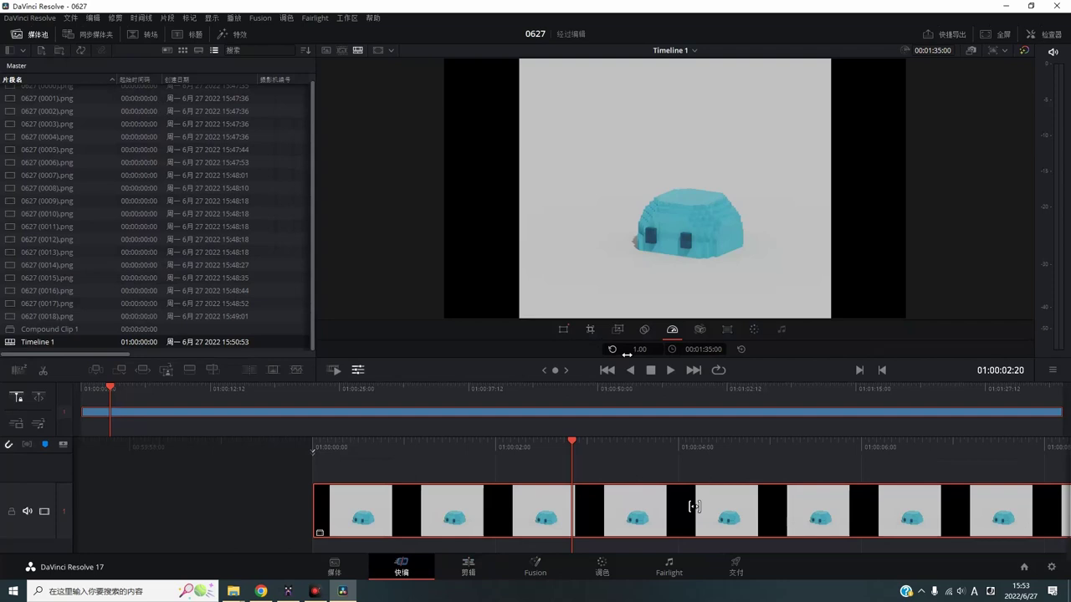
click(641, 349)
text(10)
key(Return)
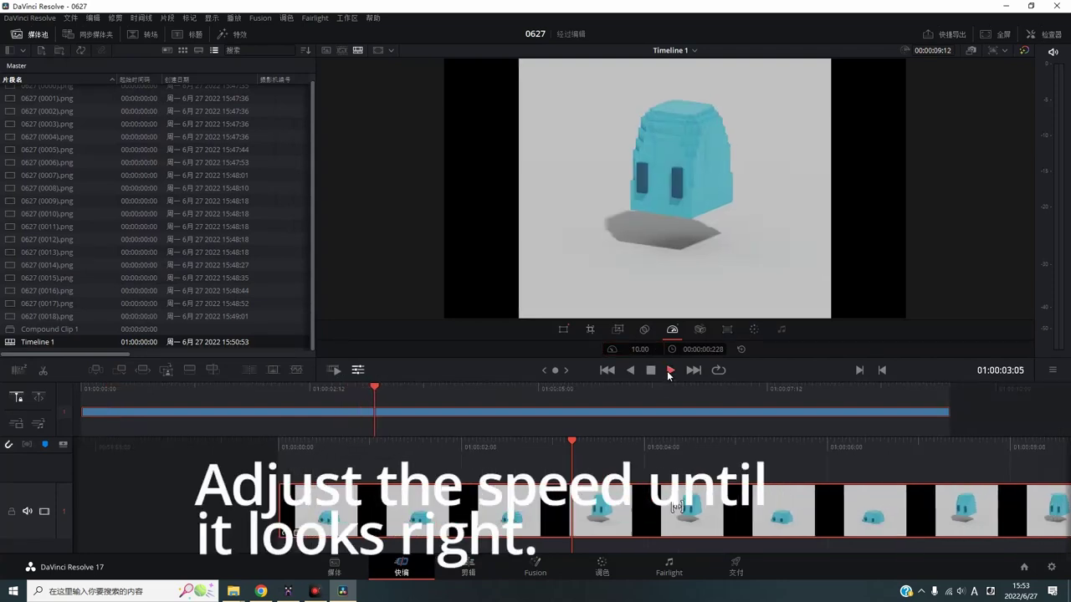
Set the compound clip's speed to 20, turn on loop playback and play the animation.
click(641, 350)
text(20)
key(Return)
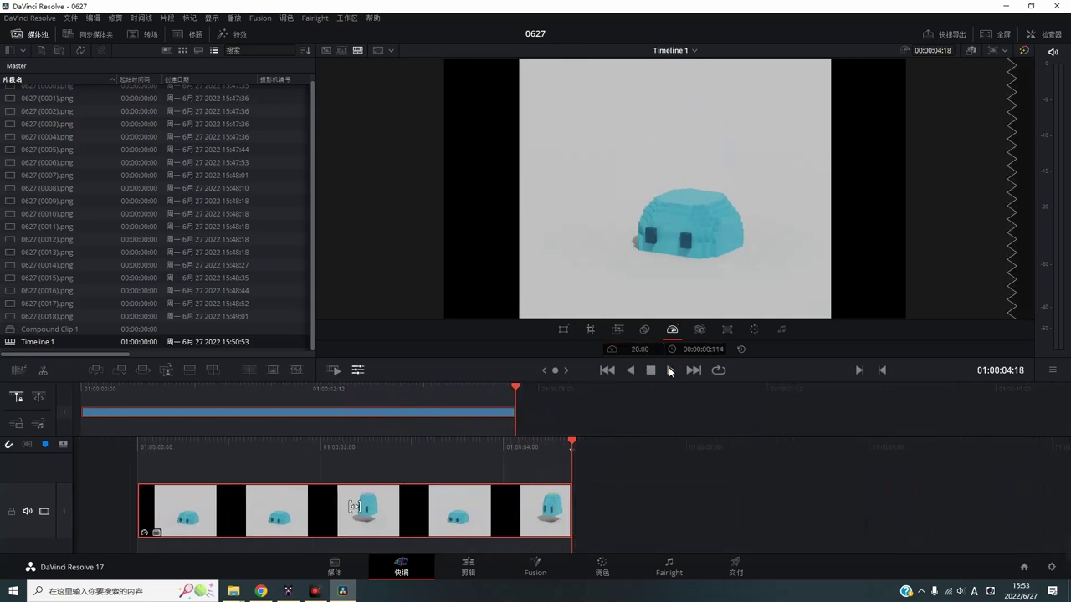
click(718, 370)
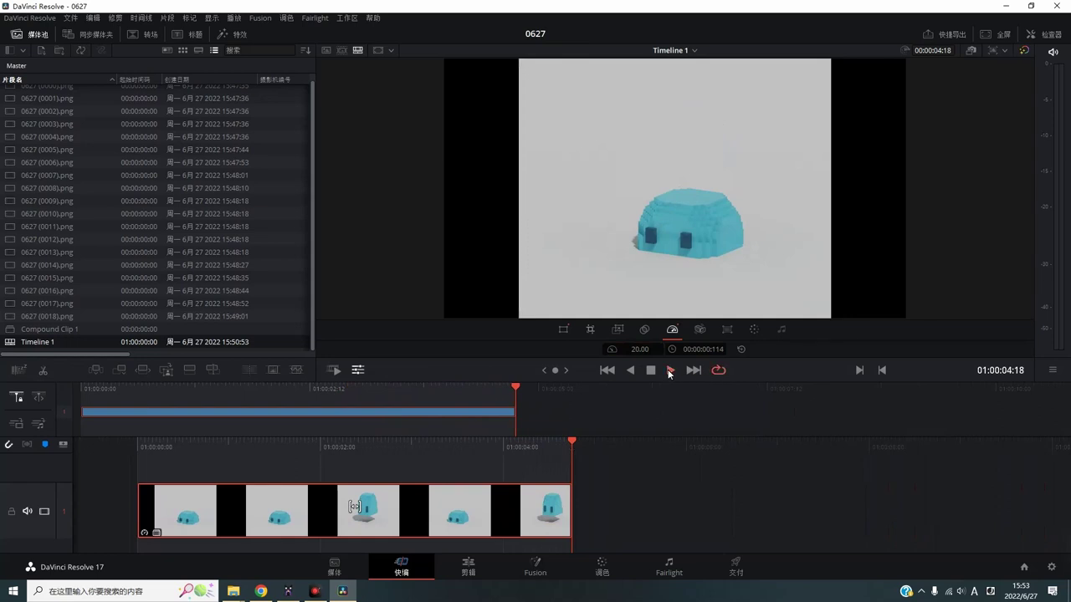
click(670, 371)
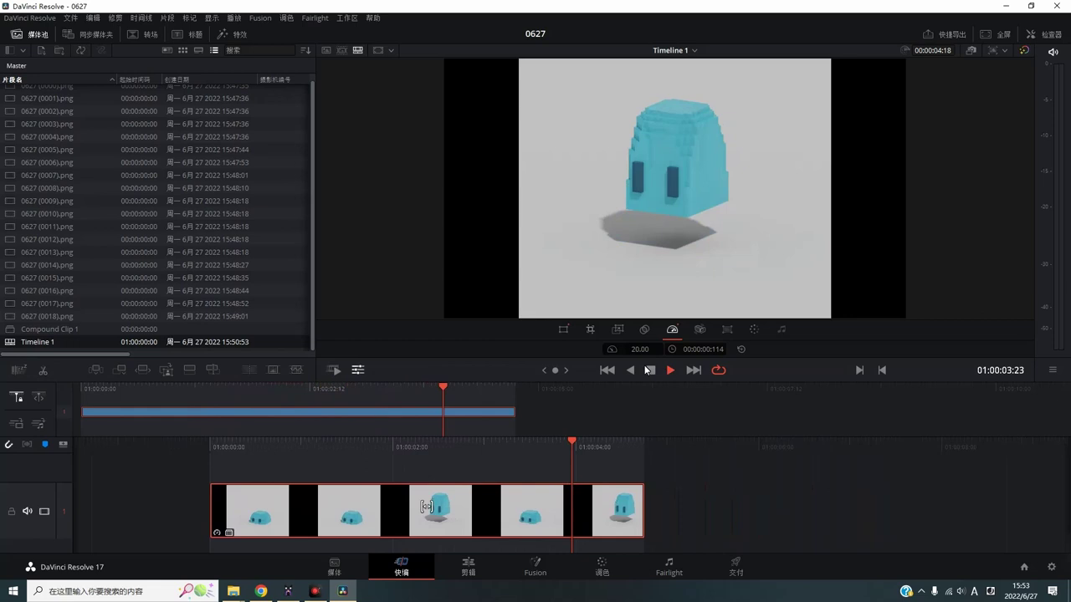
Set the compound clip's speed to 100 and play the loop.
click(641, 349)
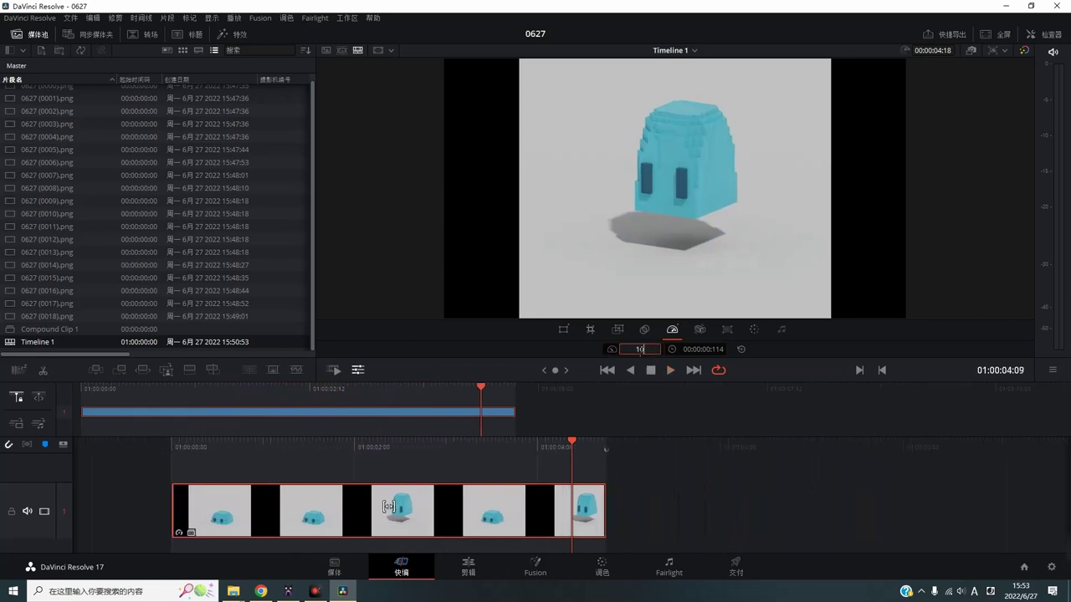
key(Return)
click(668, 371)
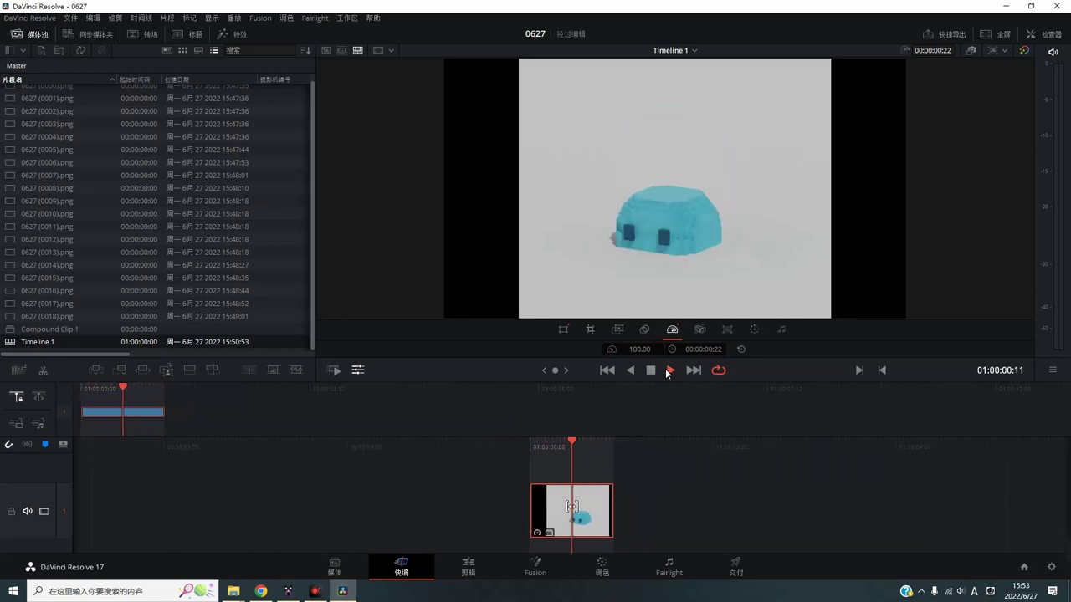
Set the compound clip's speed to 80 during playback, and stop the loop after checking it.
click(640, 349)
text(80)
key(Return)
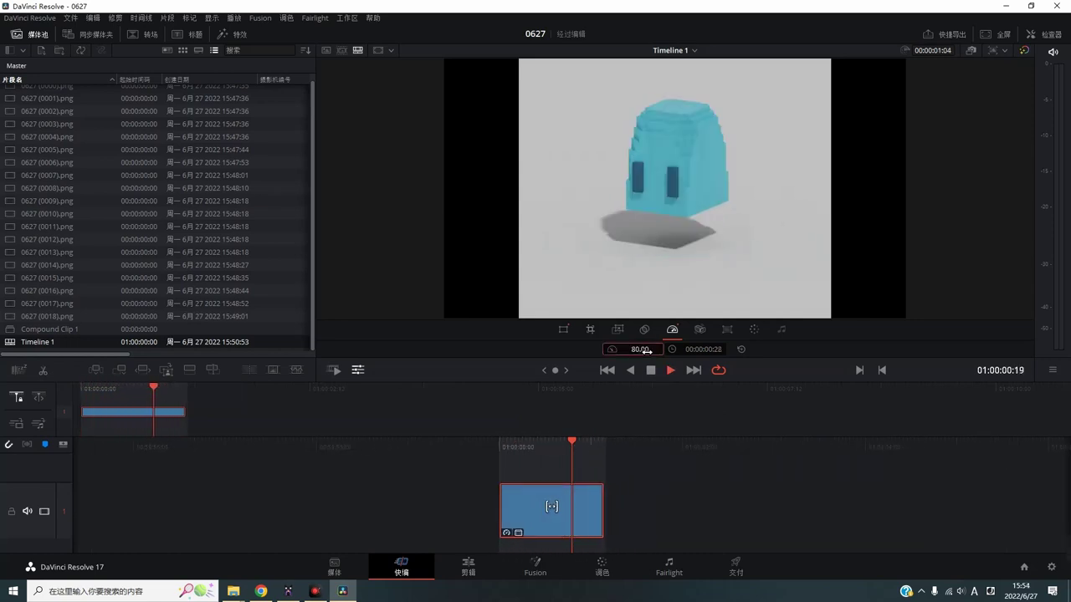
click(651, 371)
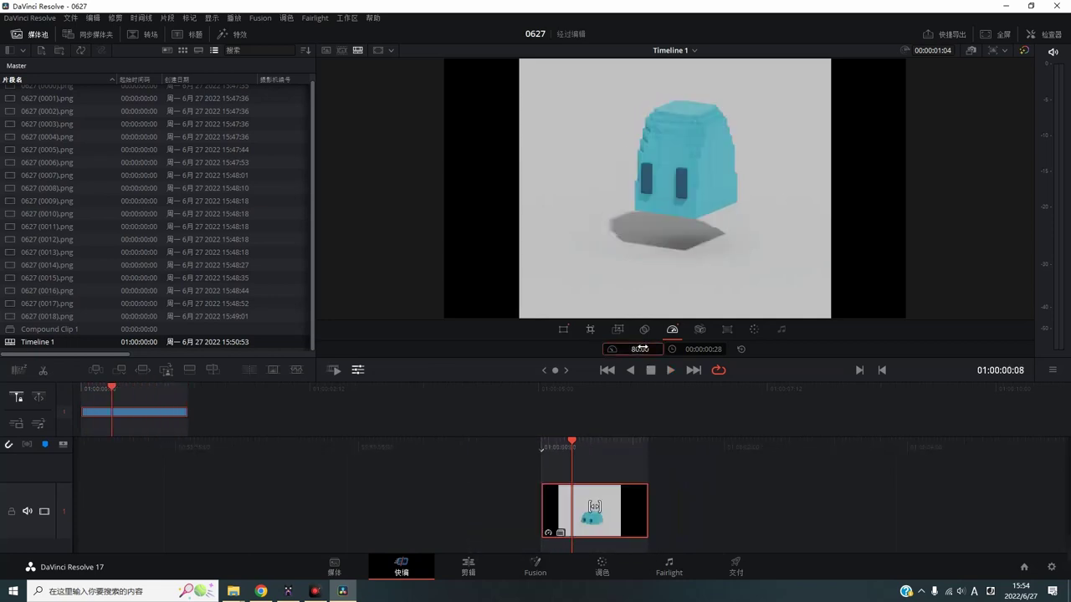
Set the compound clip's speed to 65, play the loop to check it and stop playback.
click(642, 349)
text(65)
key(Return)
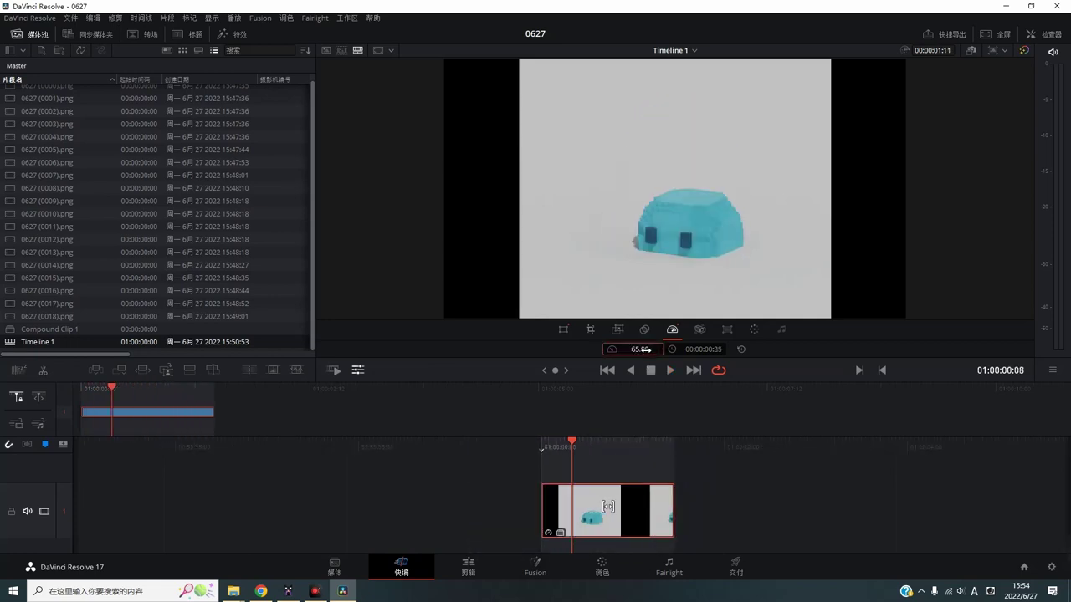
click(670, 369)
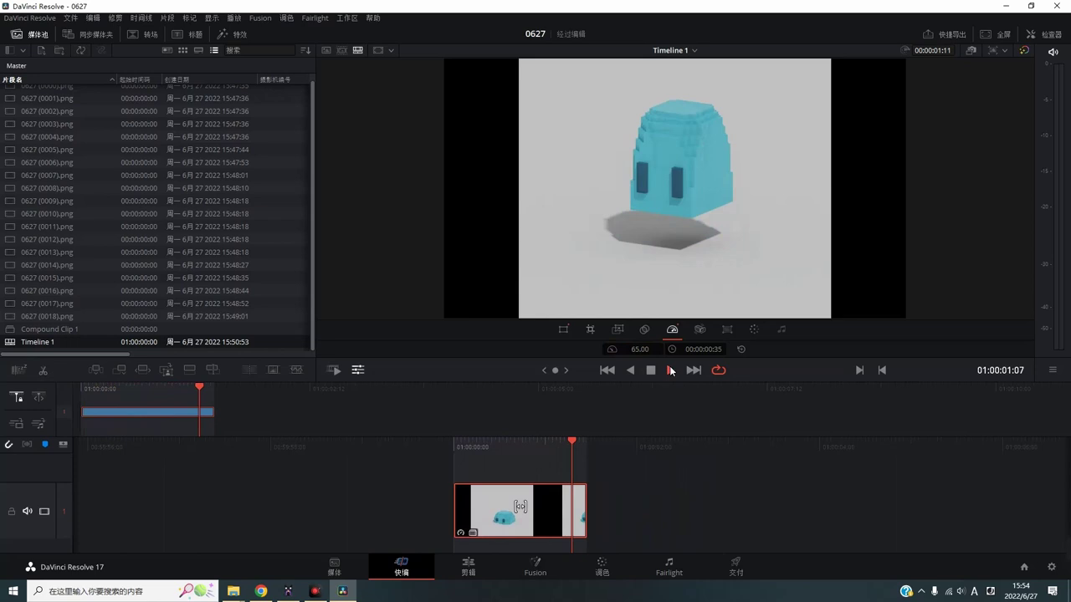
click(651, 370)
Set the compound clip's speed to 70, play the loop to check it and stop playback.
click(645, 353)
text(70)
key(Return)
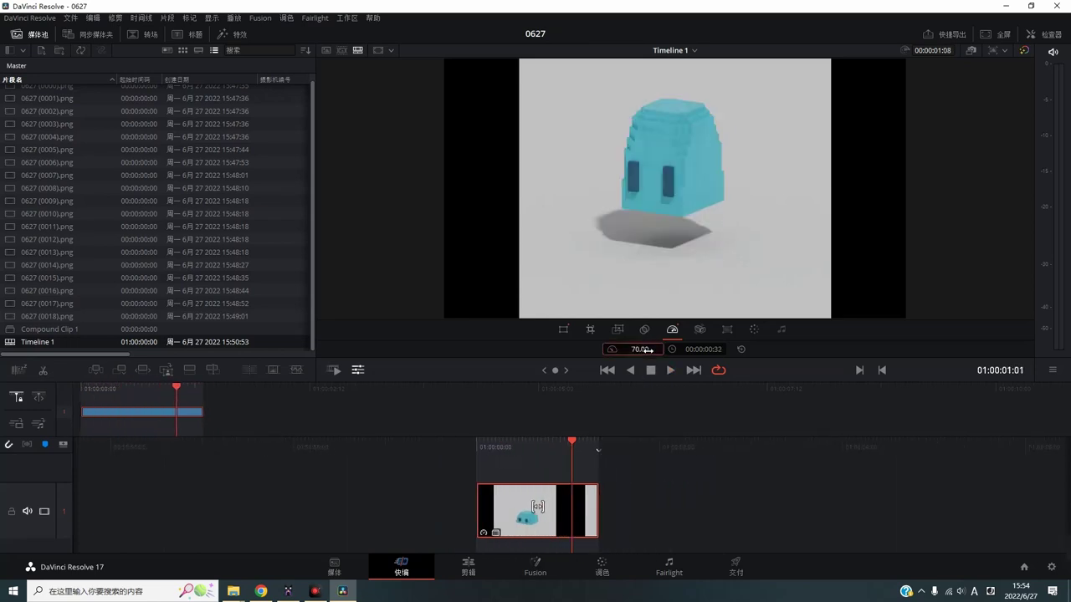
click(668, 370)
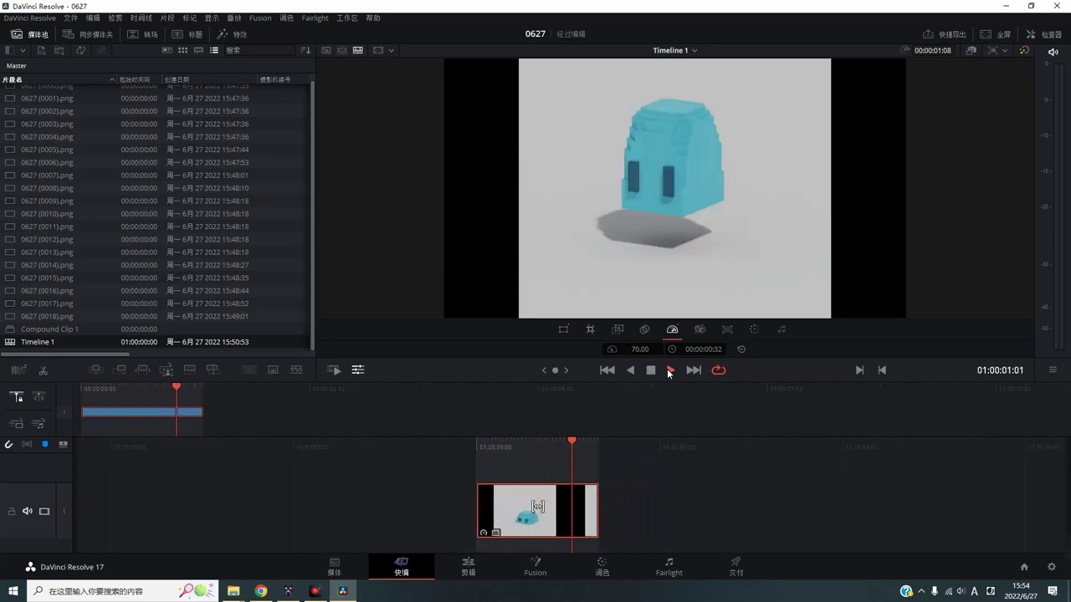
click(653, 370)
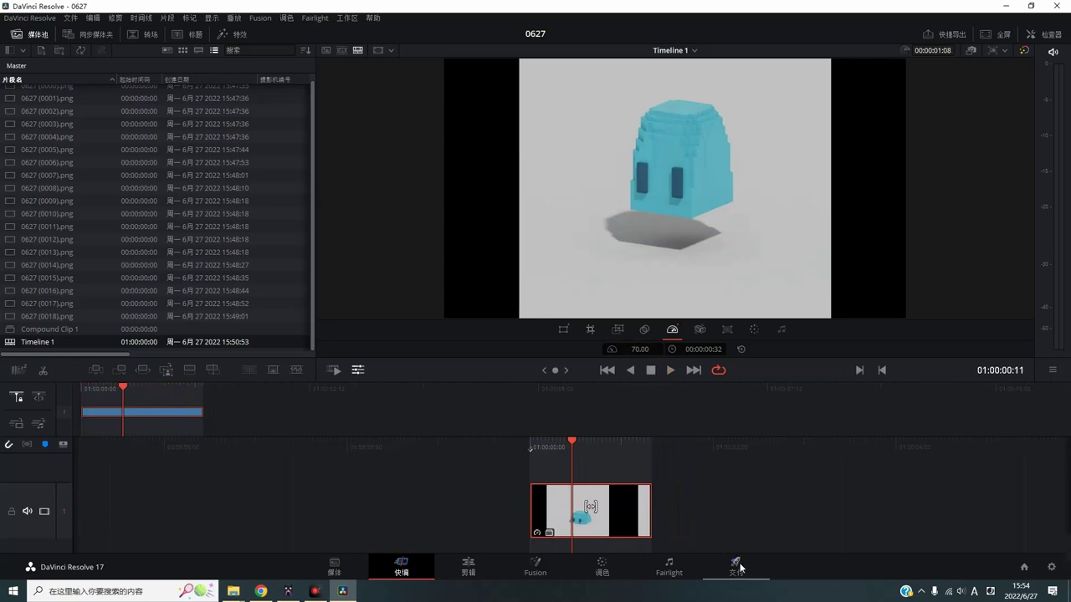
Set the movie export's file name to 0627 and its location to the SlimeJumping folder, keeping the quality at 最佳 (best).
click(736, 566)
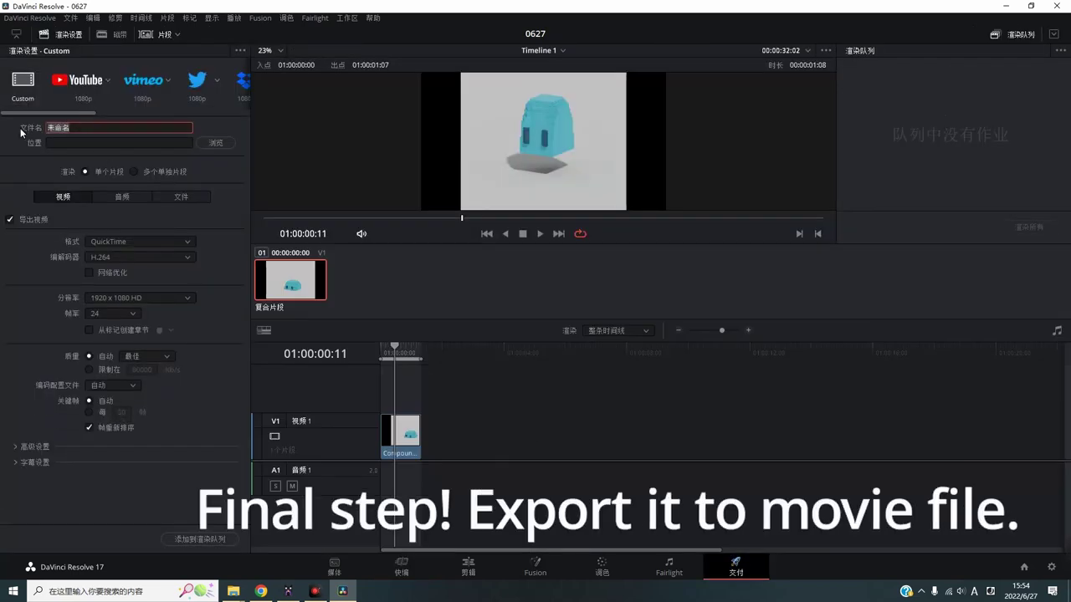
click(215, 143)
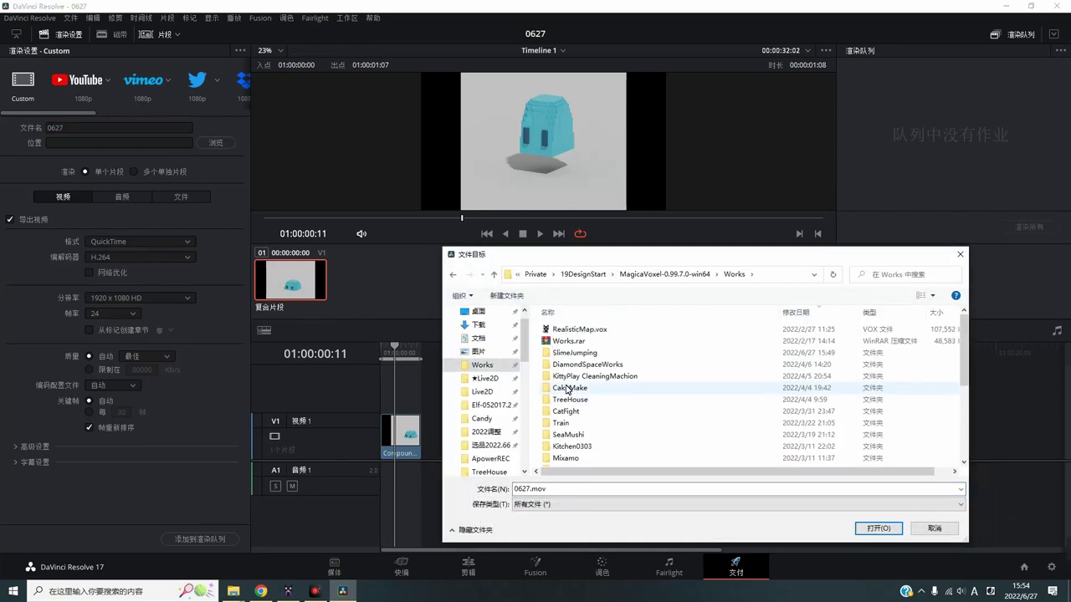
double_click(566, 358)
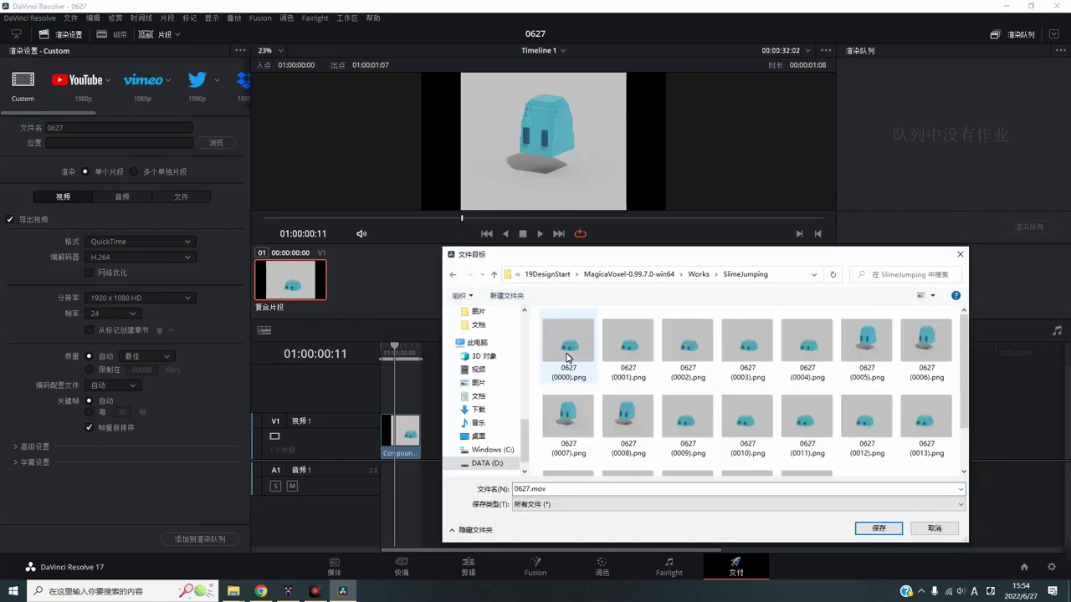
click(860, 528)
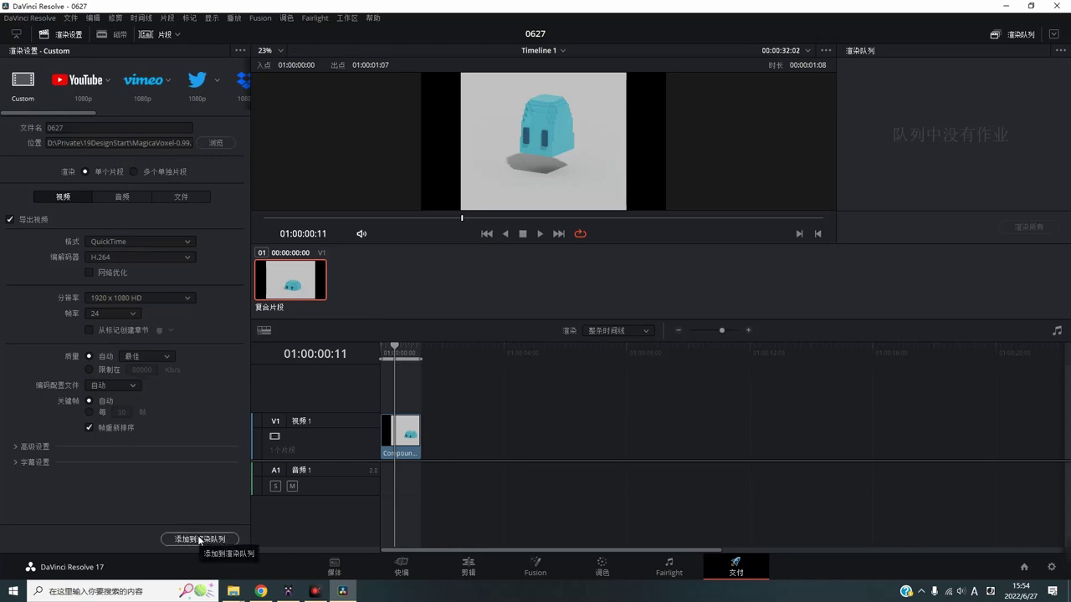
click(147, 356)
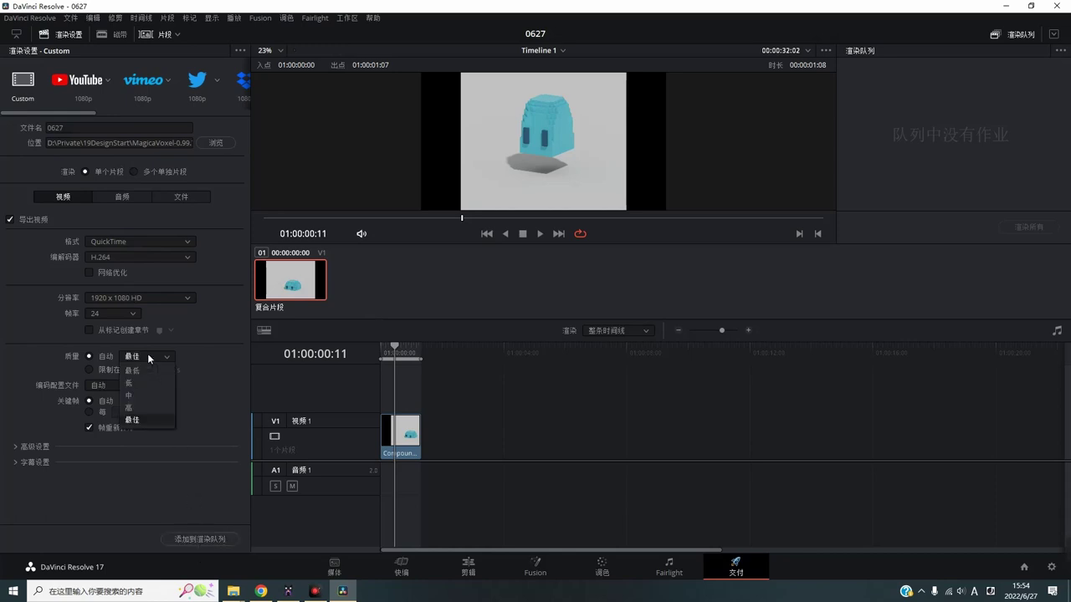
click(147, 353)
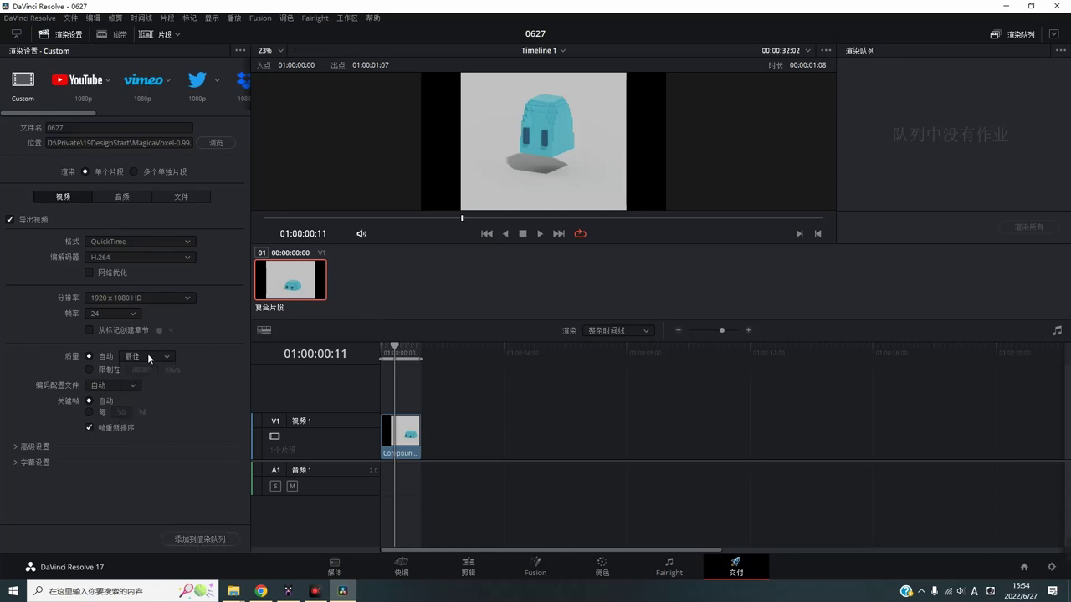
Add the 0627 movie export to the render queue and render all queued jobs.
click(204, 538)
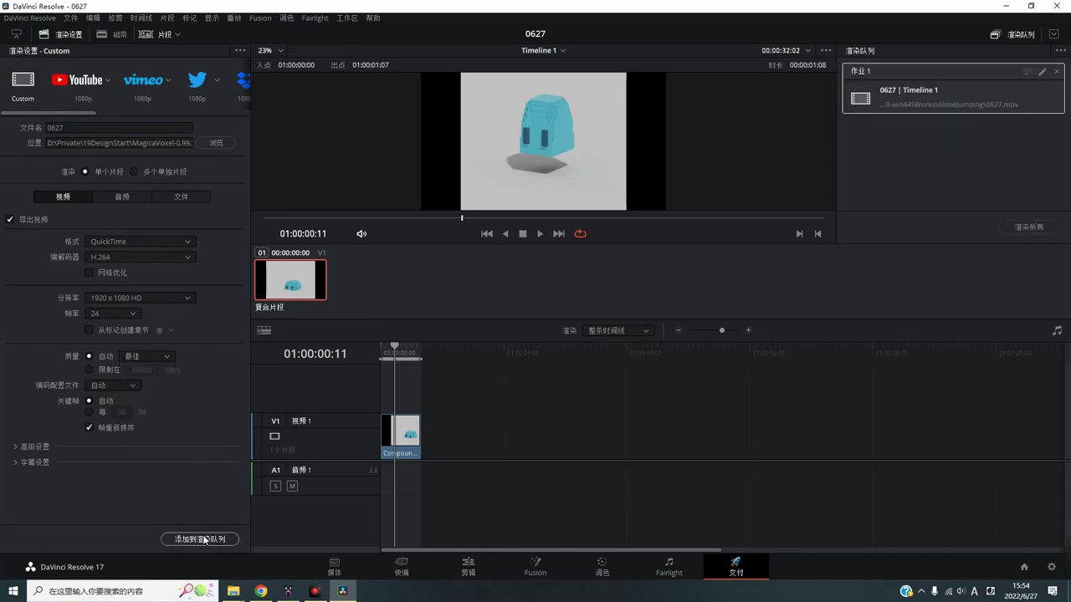
click(1016, 229)
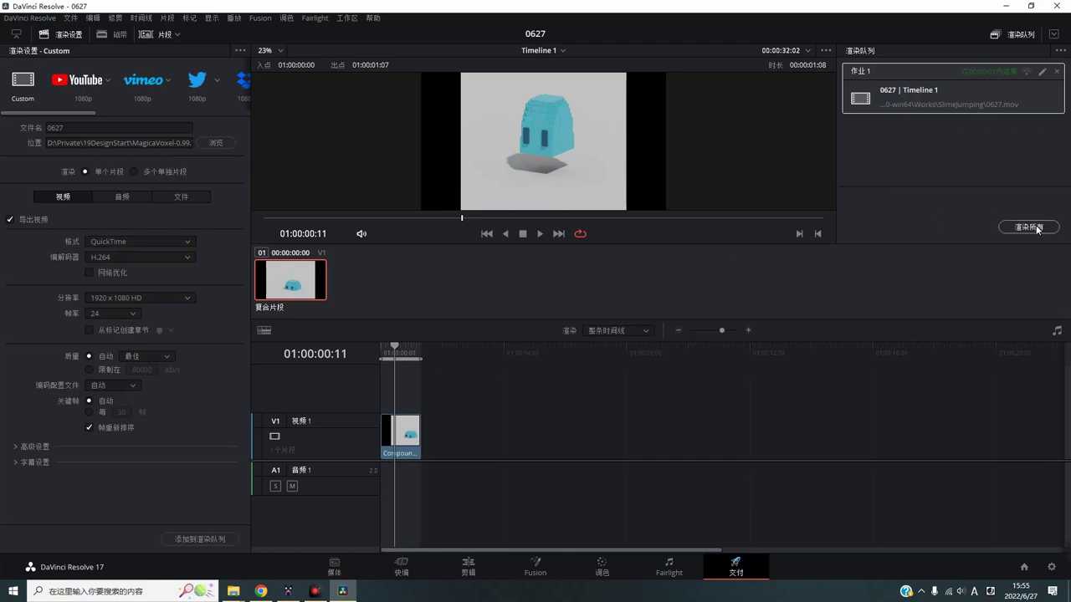
Open the rendered 0627.mov from the SlimeJumping folder in the video player and play it with Repeat turned on.
click(1015, 117)
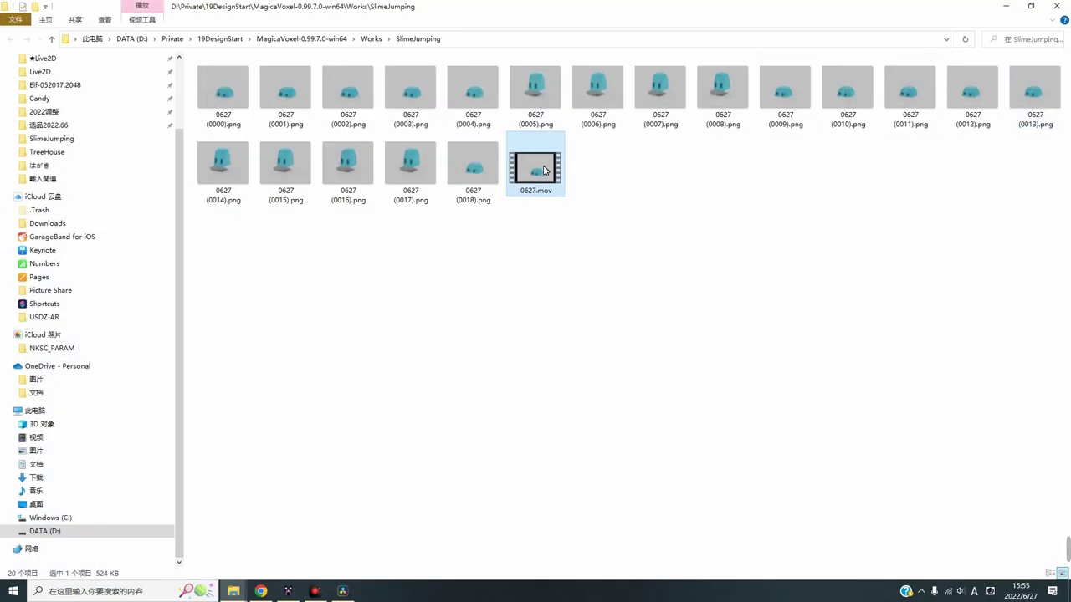
double_click(543, 170)
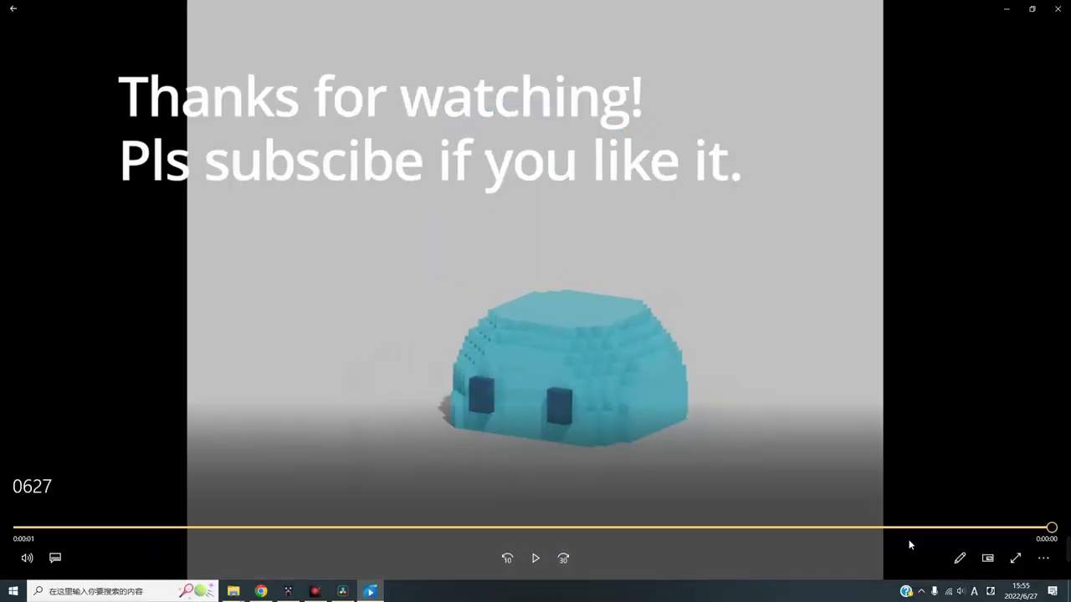
click(1044, 558)
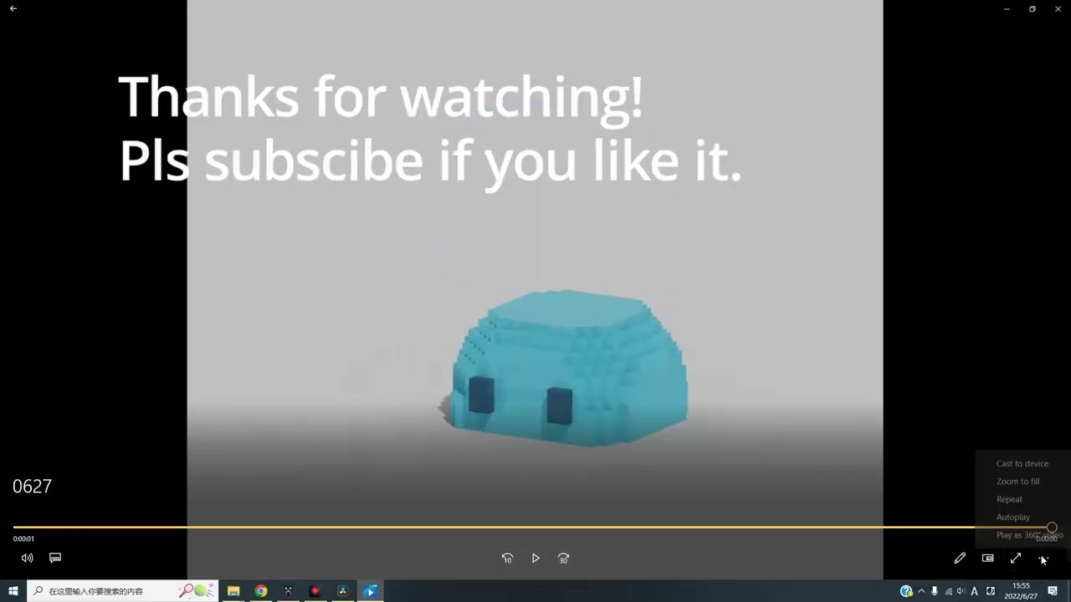
click(1027, 496)
click(536, 558)
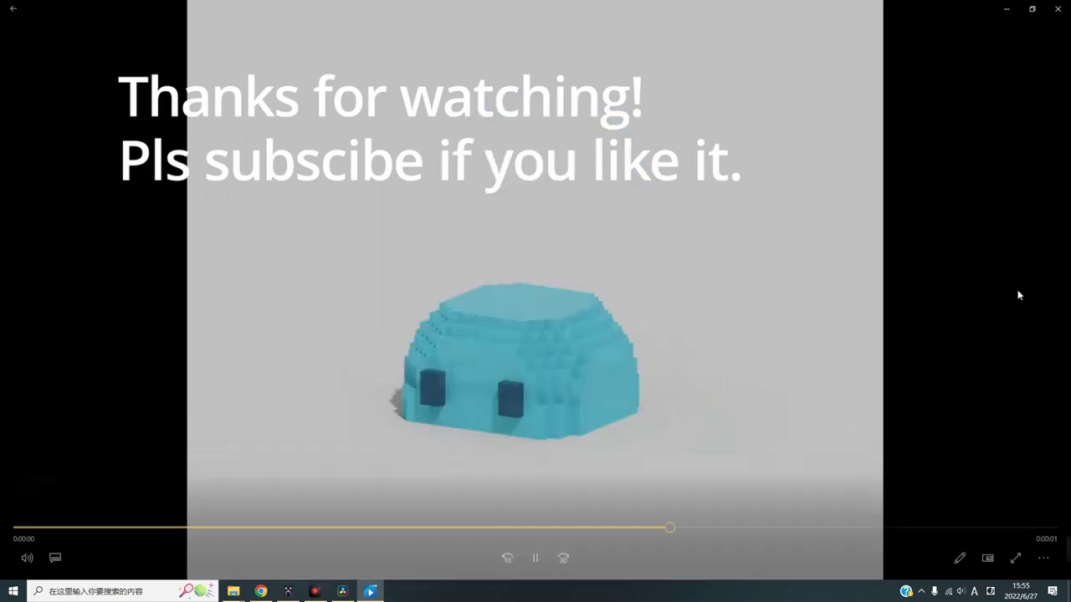